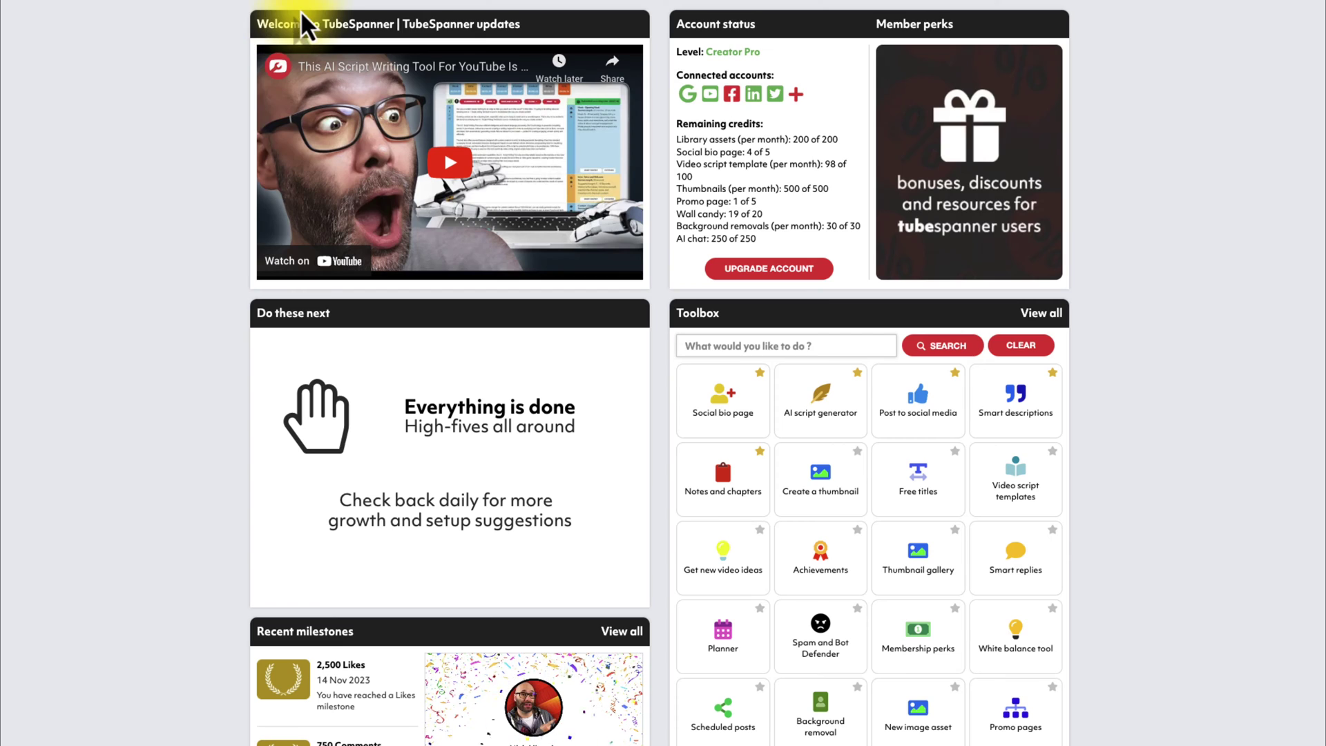
# Star the Smart descriptions tile as a favourite and open its page of templates.
pyautogui.scroll(-1, 966, 387)
pyautogui.scroll(-2, 1000, 400)
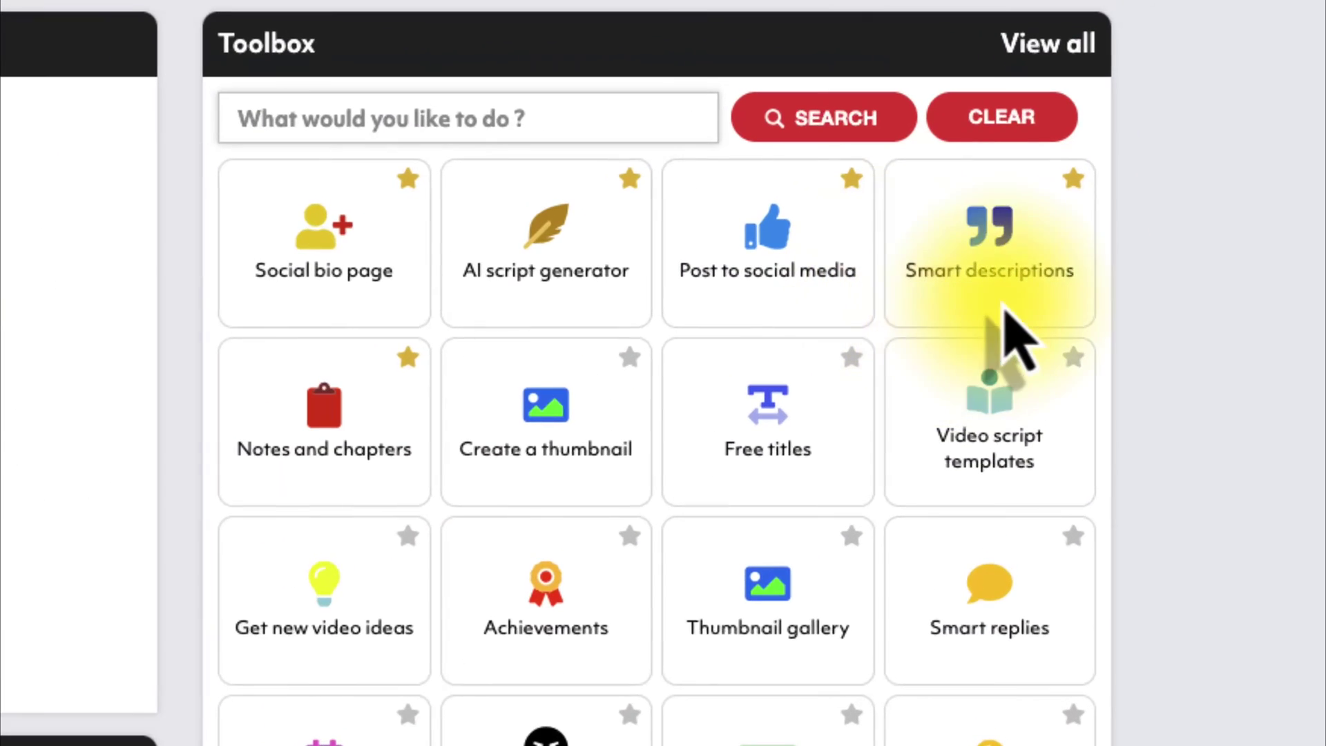
pyautogui.click(1073, 181)
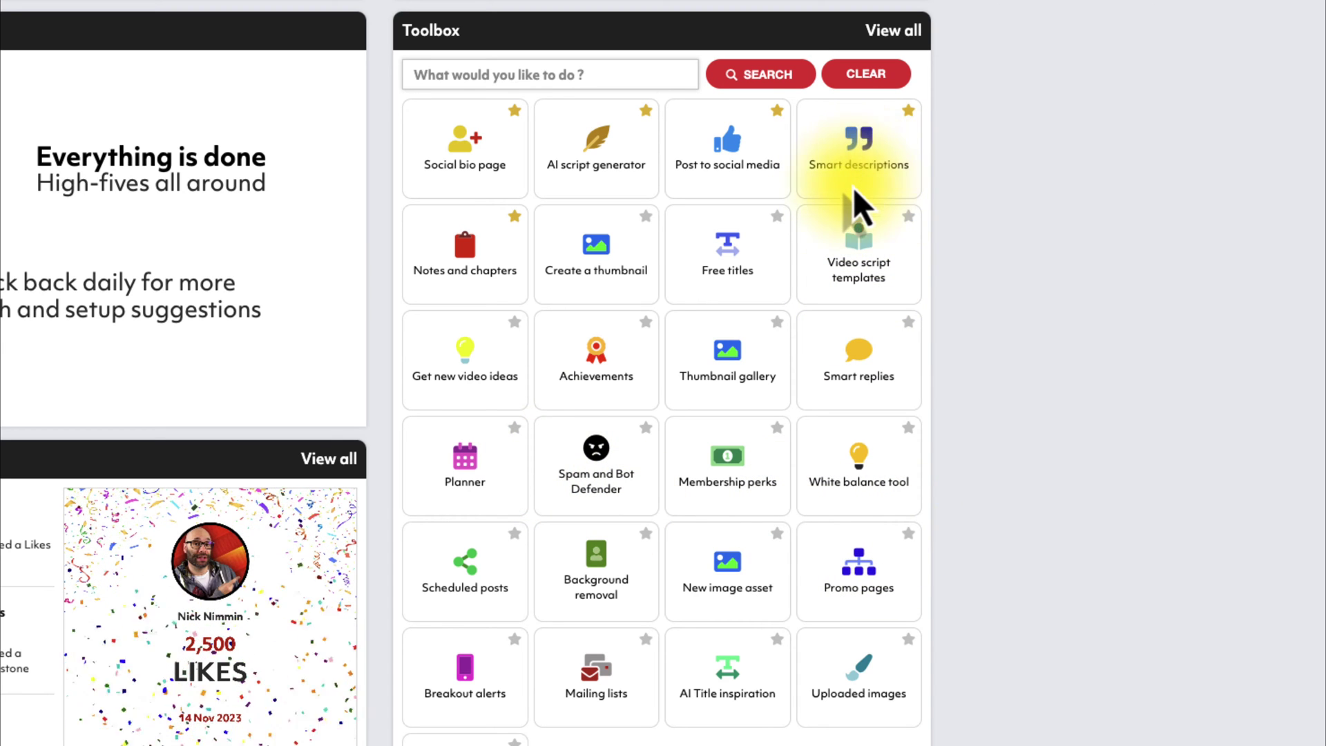
pyautogui.click(887, 191)
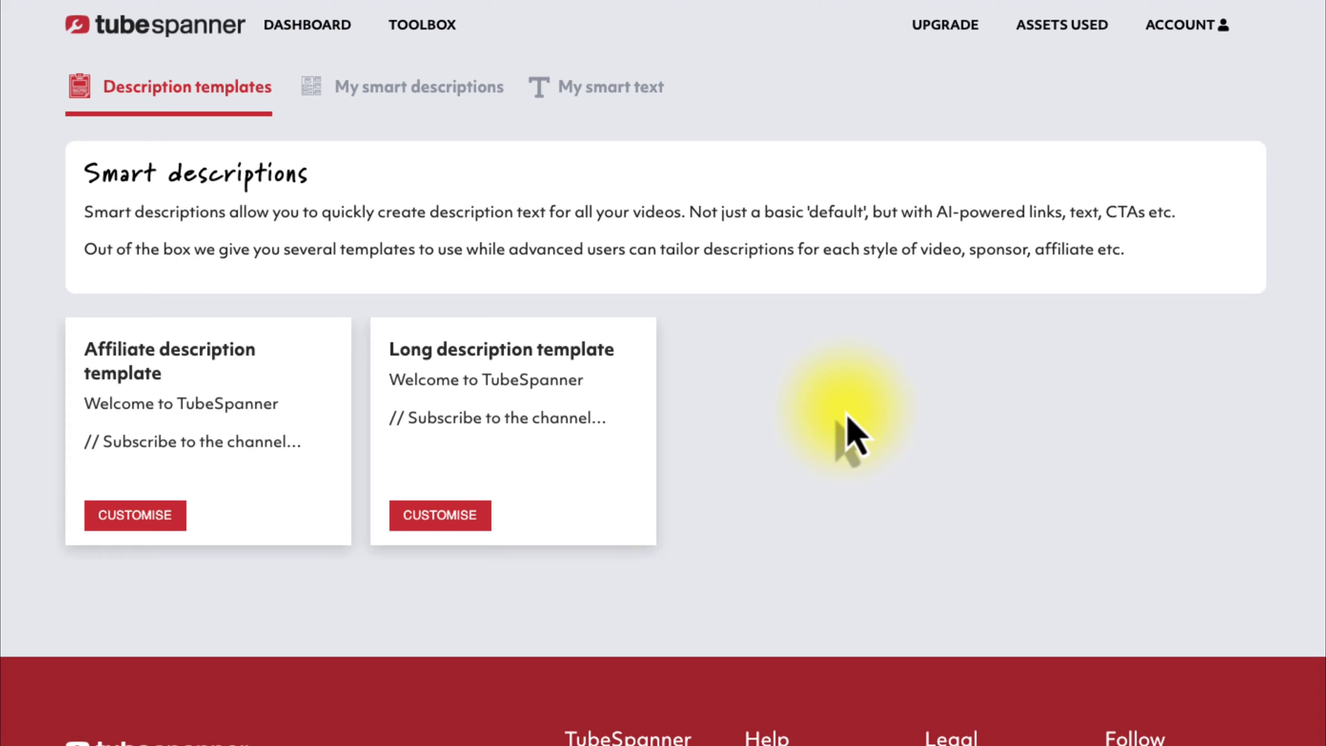
# Create a new smart description titled 'TubeSpanner Description' from the My smart descriptions tab.
pyautogui.click(381, 101)
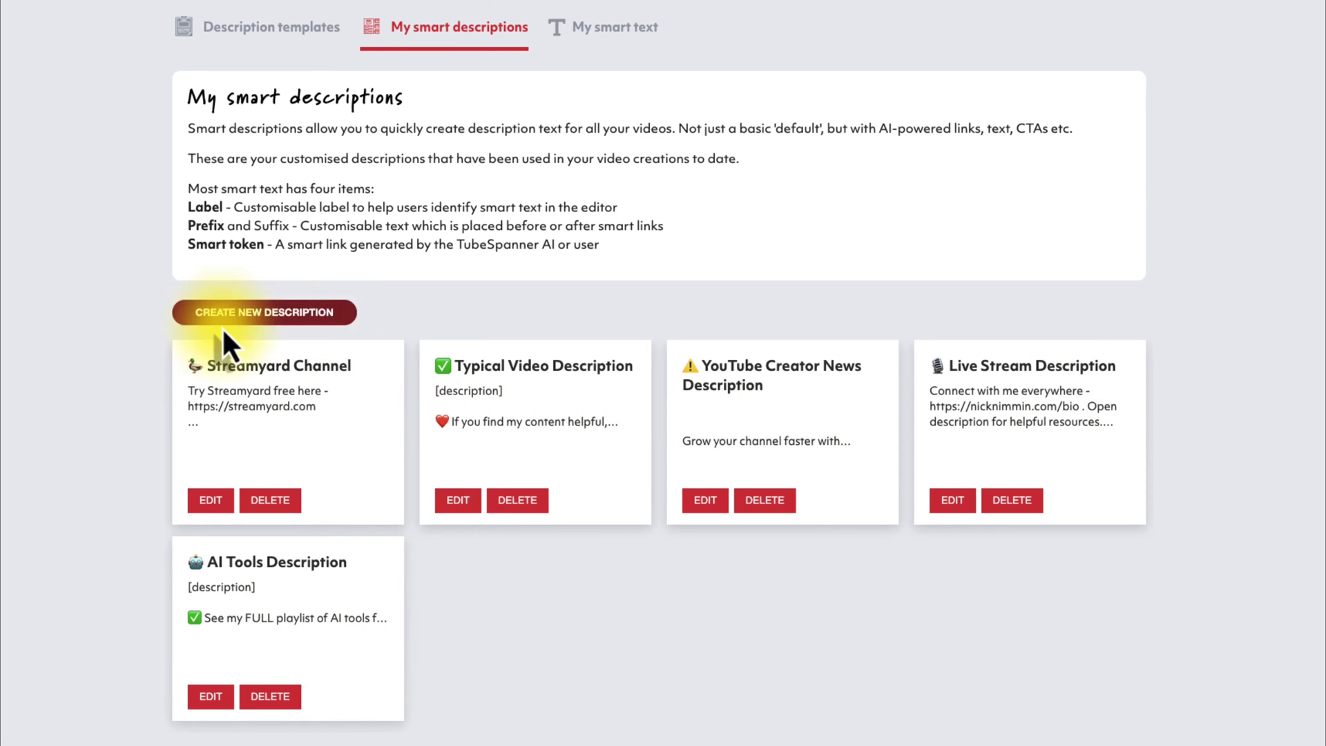
pyautogui.click(265, 315)
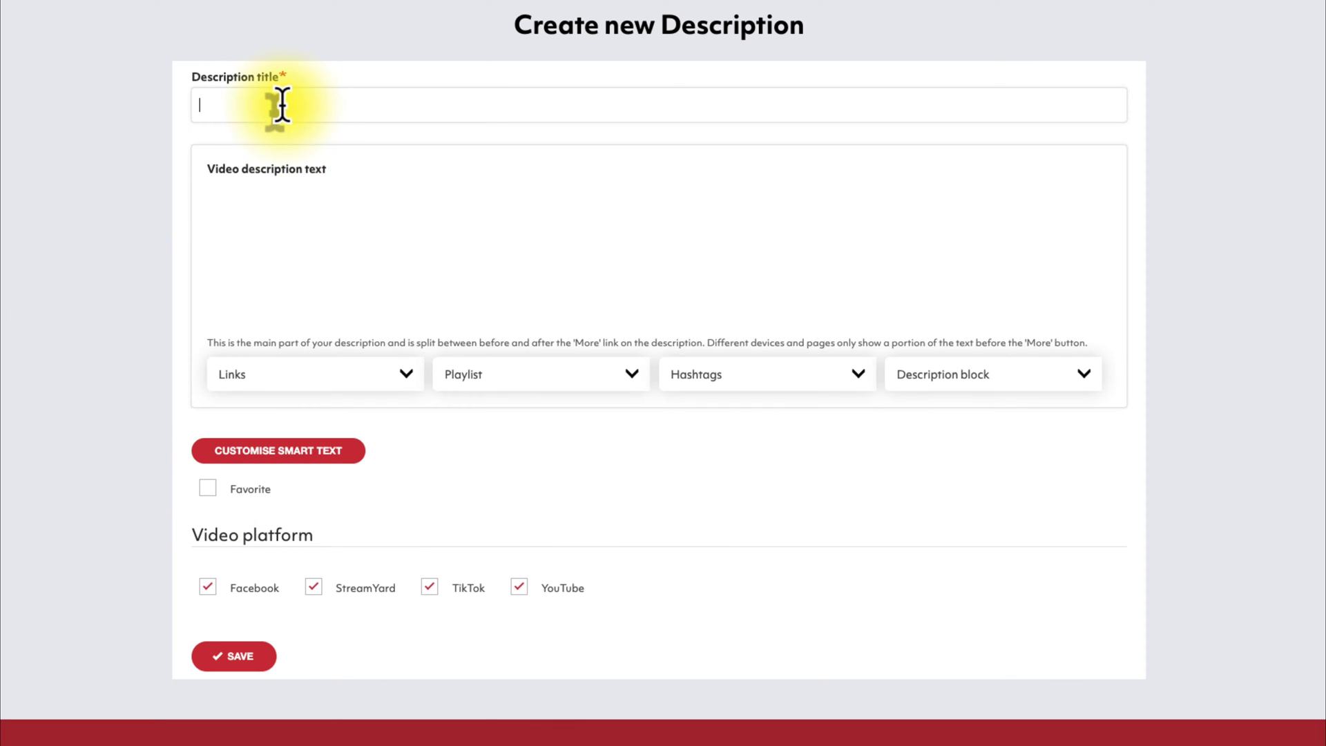
pyautogui.click(282, 105)
pyautogui.write('TubeSpanner Description')
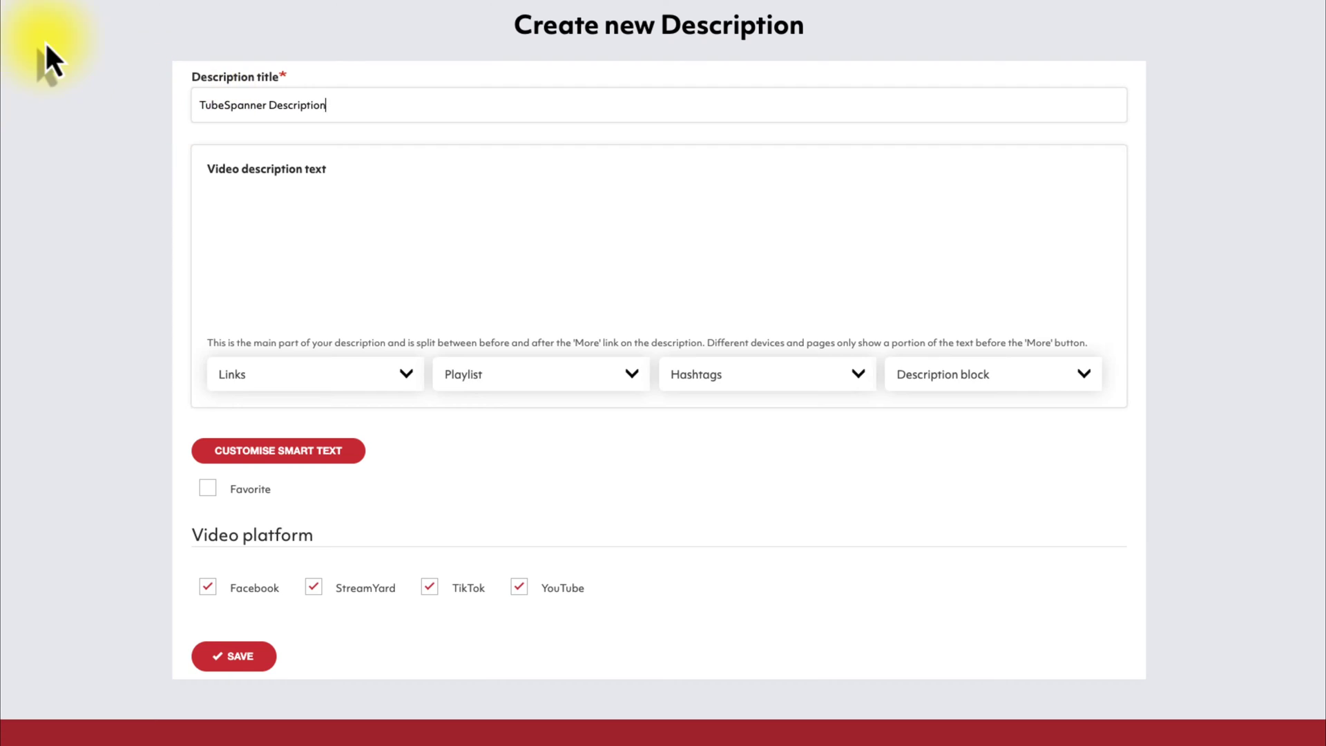
pyautogui.click(235, 15)
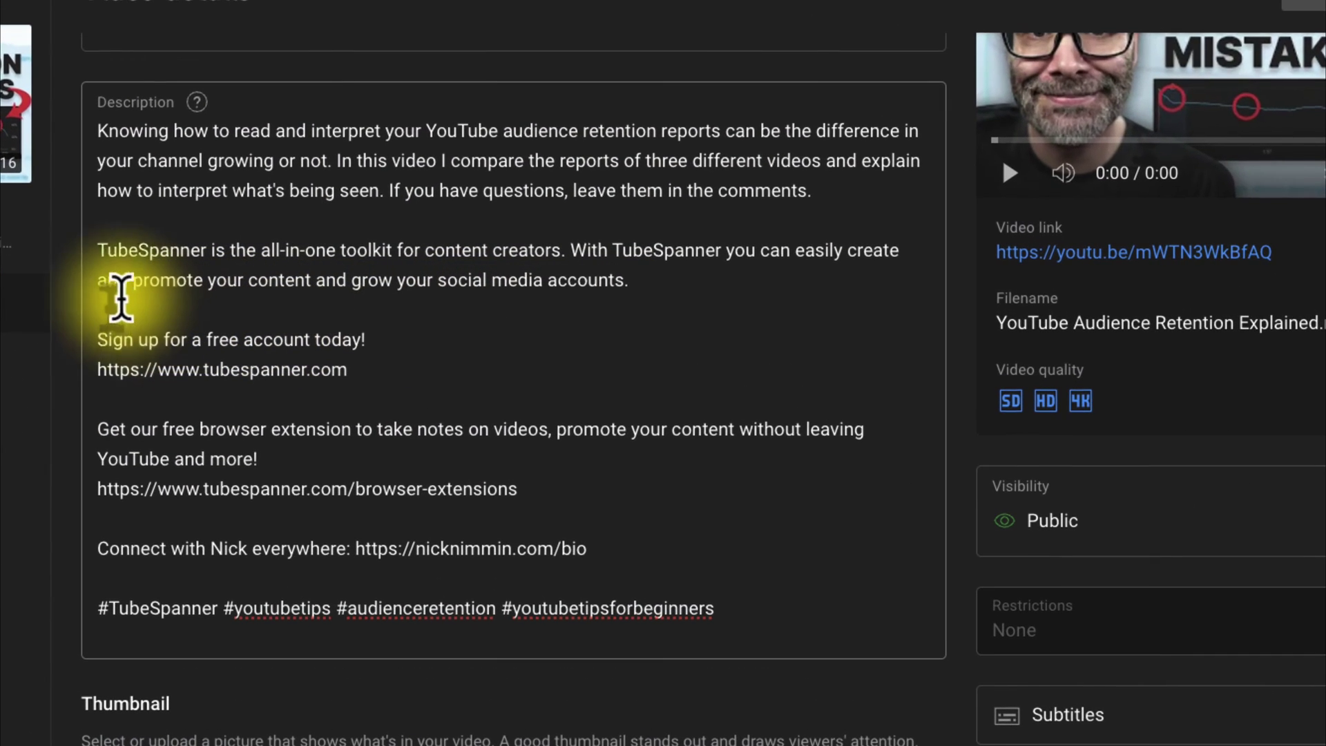
# Copy the TubeSpanner promo paragraphs from the video's YouTube Studio description.
pyautogui.moveTo(98, 250); pyautogui.dragTo(775, 592)
pyautogui.rightClick(142, 449)
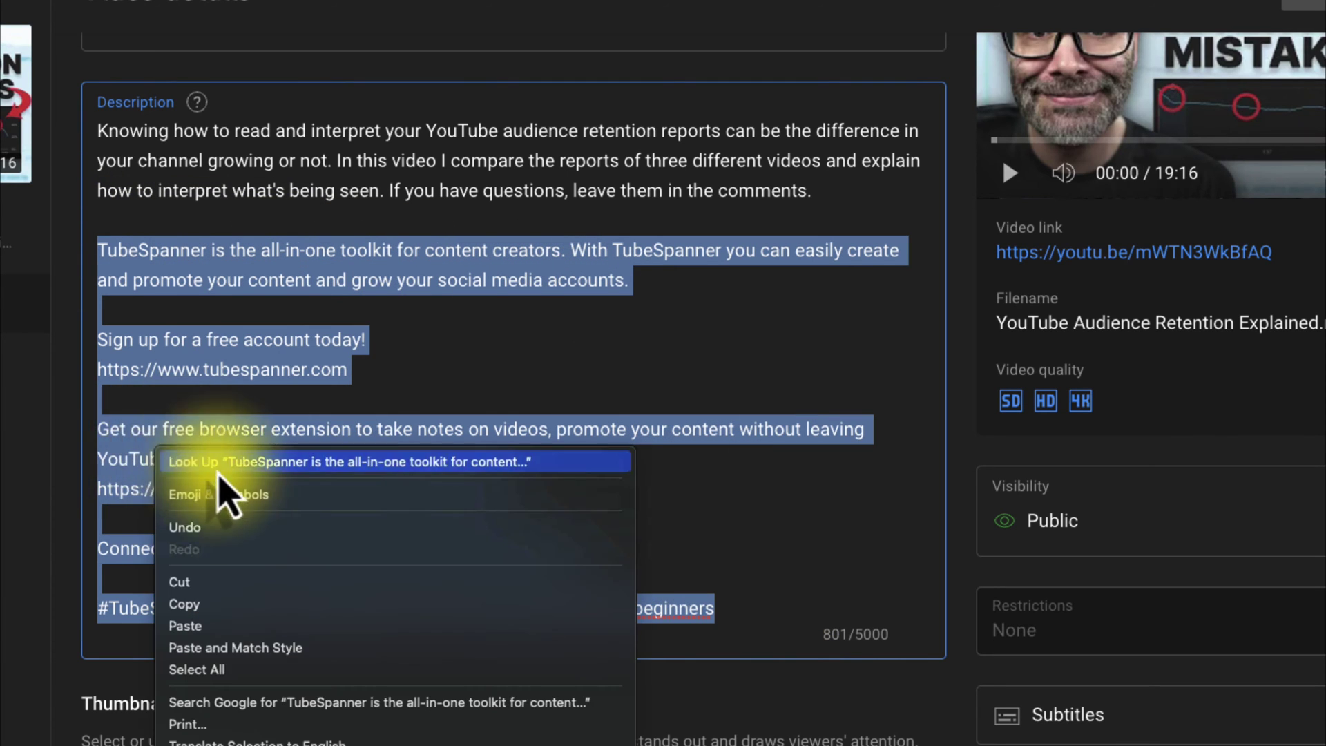
pyautogui.click(151, 582)
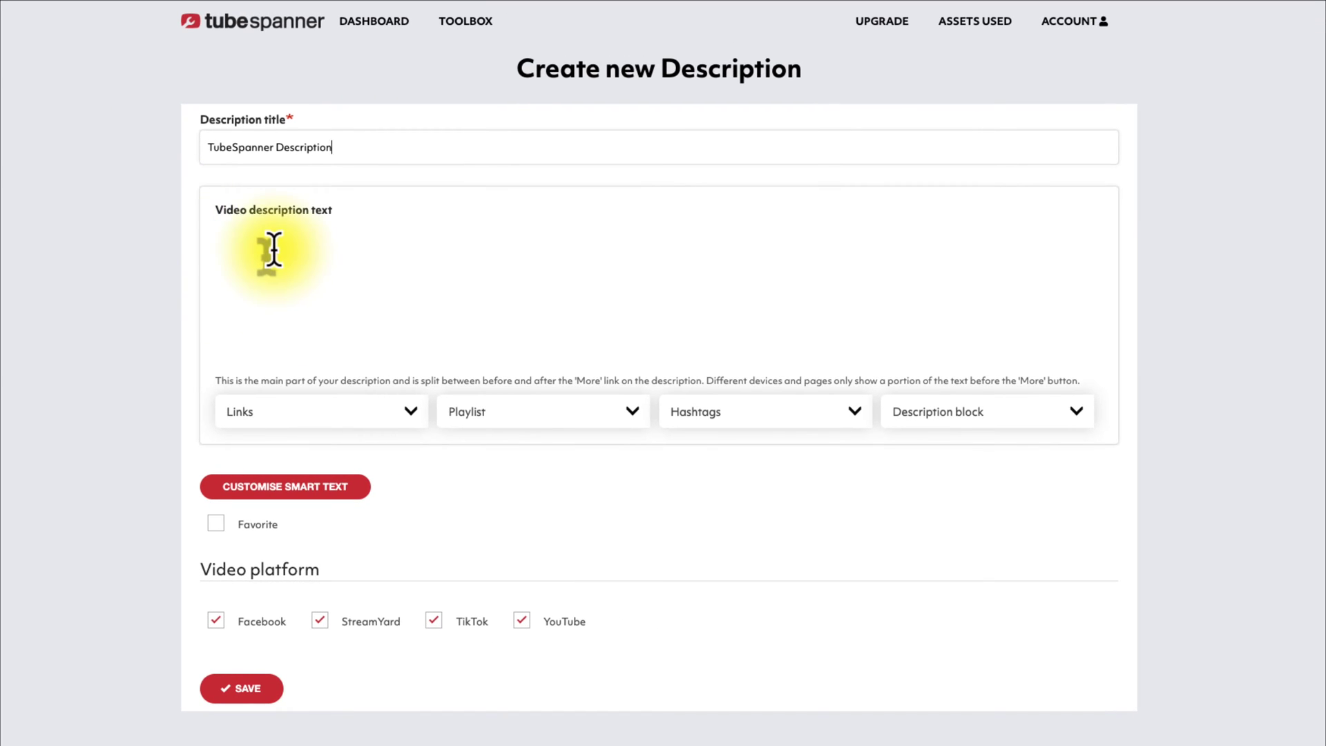
# Paste the copied TubeSpanner promo into the empty Video description text.
pyautogui.rightClick(244, 239)
pyautogui.click(292, 344)
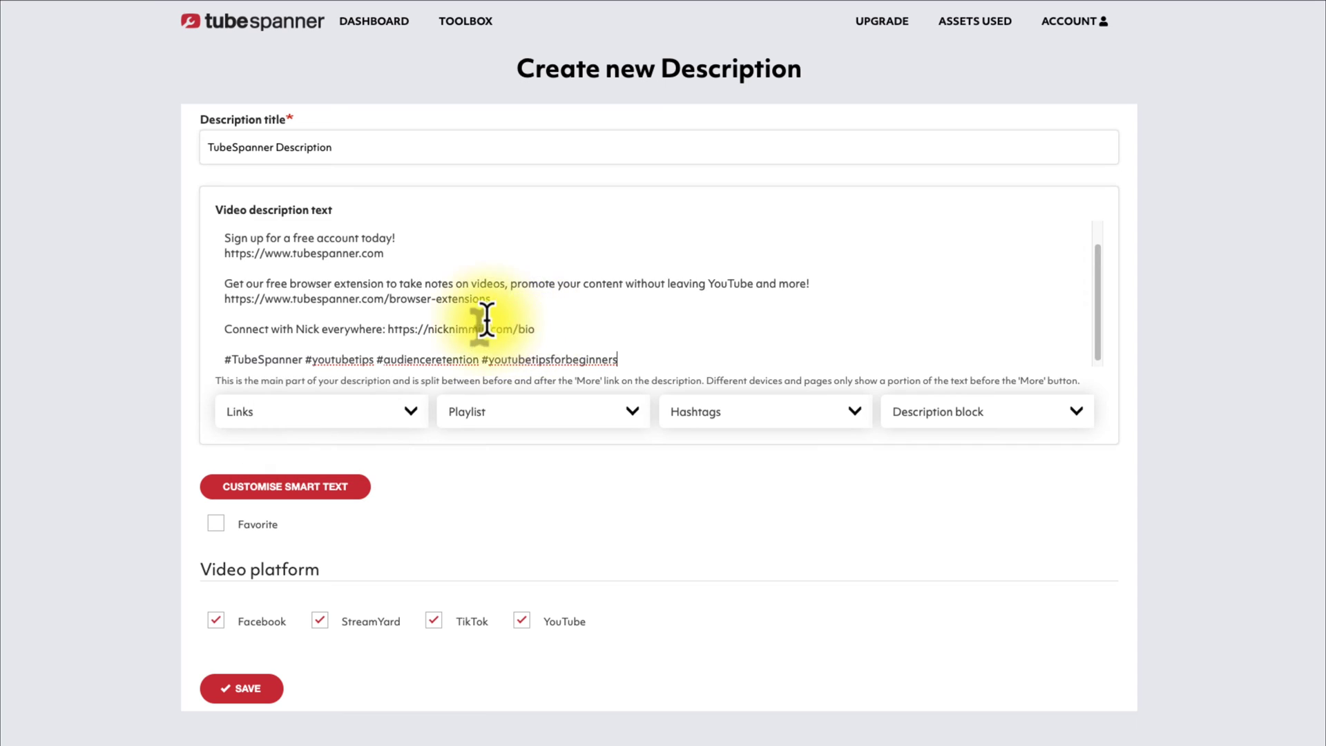
pyautogui.scroll(1, 509, 334)
pyautogui.scroll(1, 408, 317)
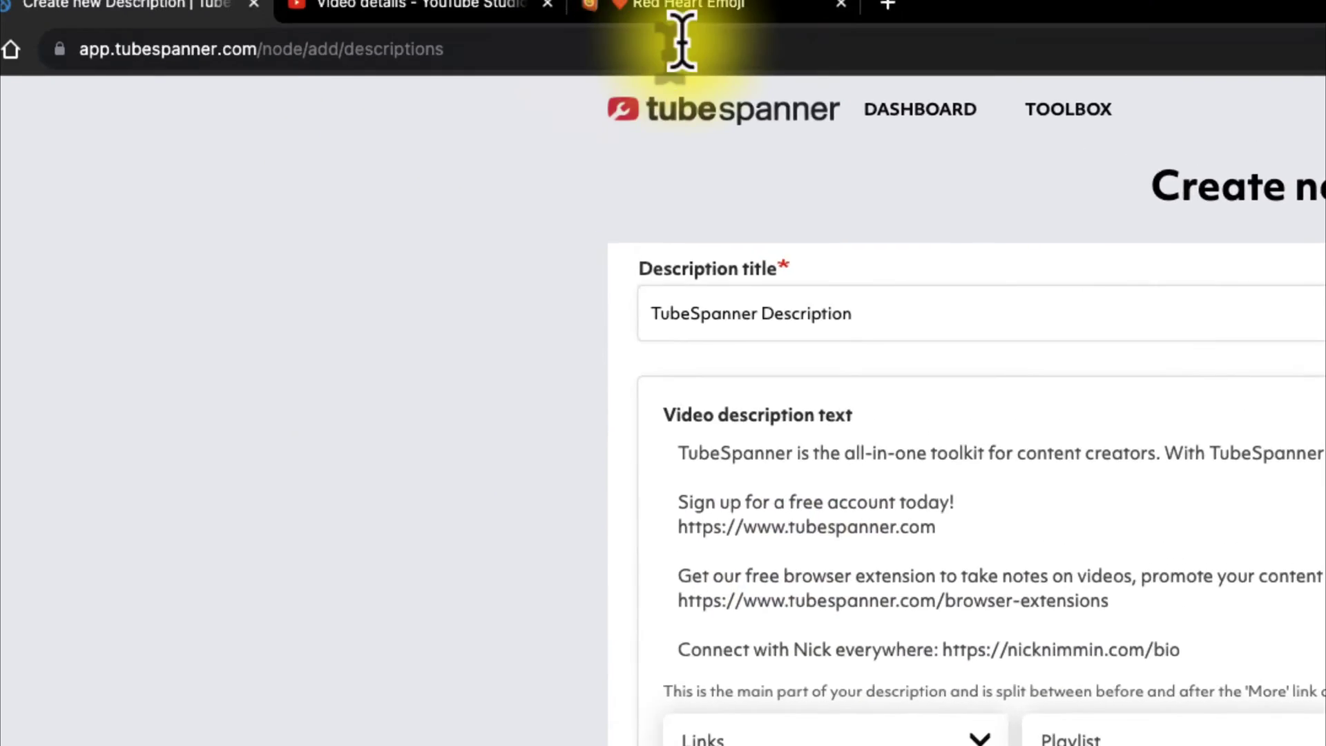
# Copy the red heart emoji from Emojipedia's Red Heart page.
pyautogui.click(767, 10)
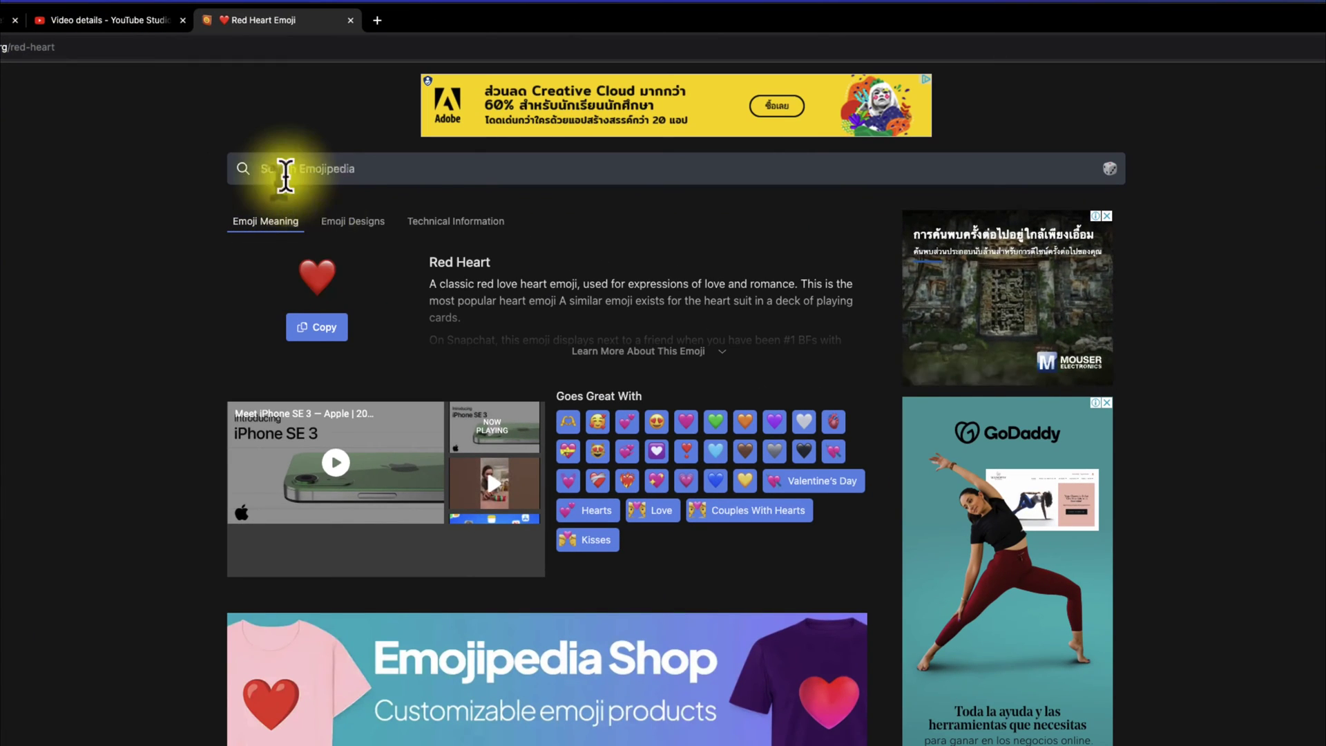
pyautogui.click(1215, 402)
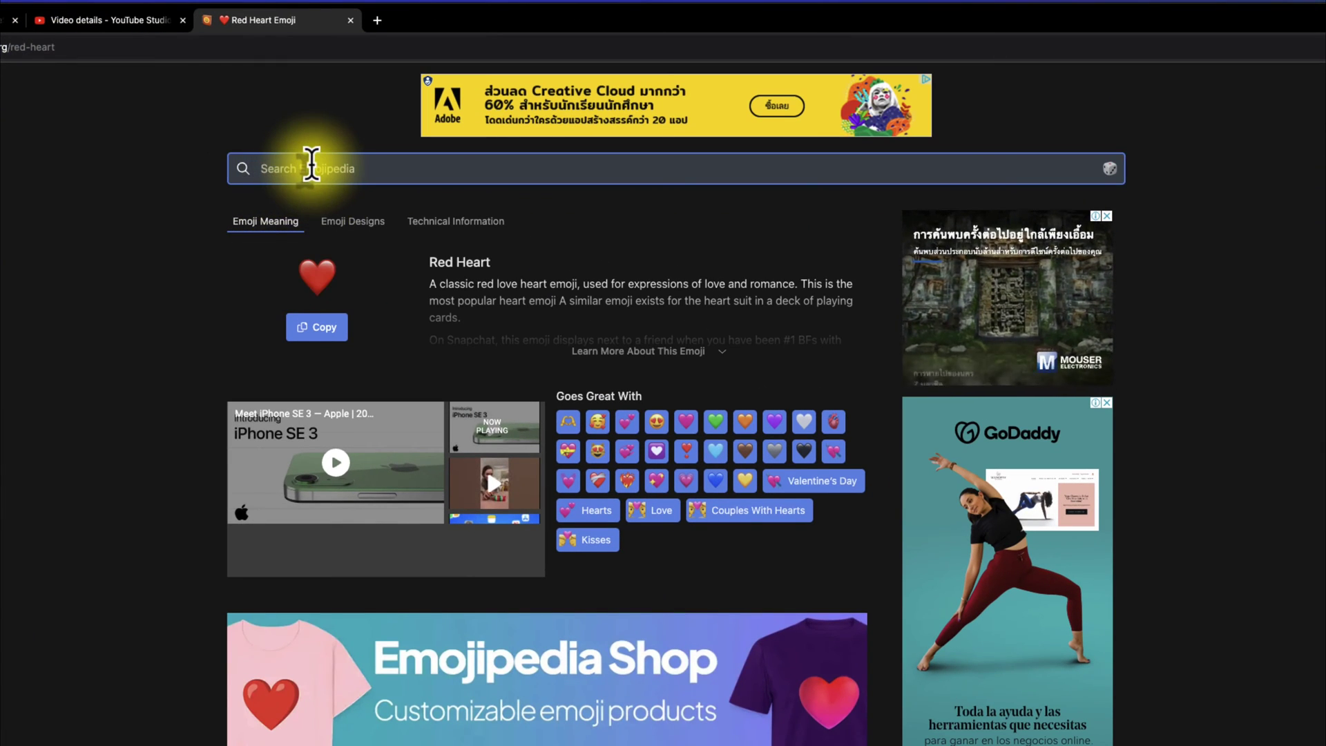
pyautogui.click(319, 328)
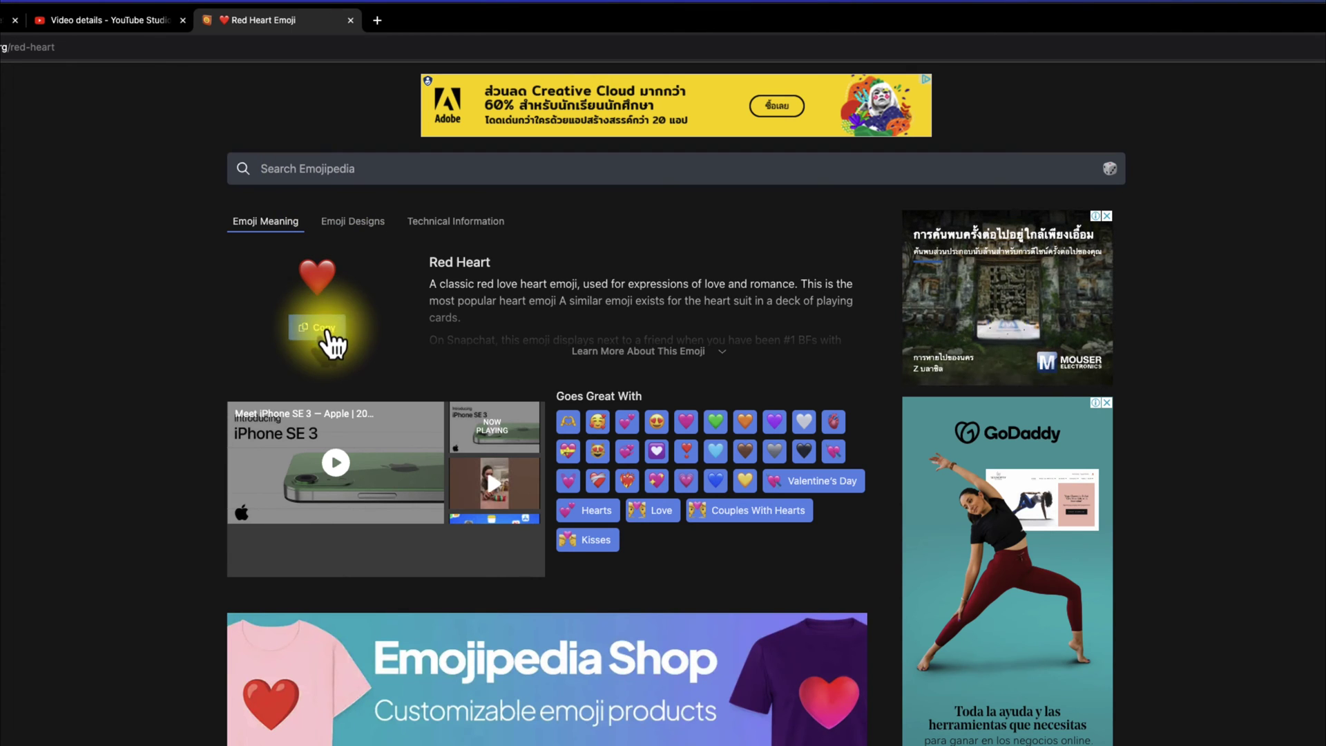
pyautogui.click(90, 26)
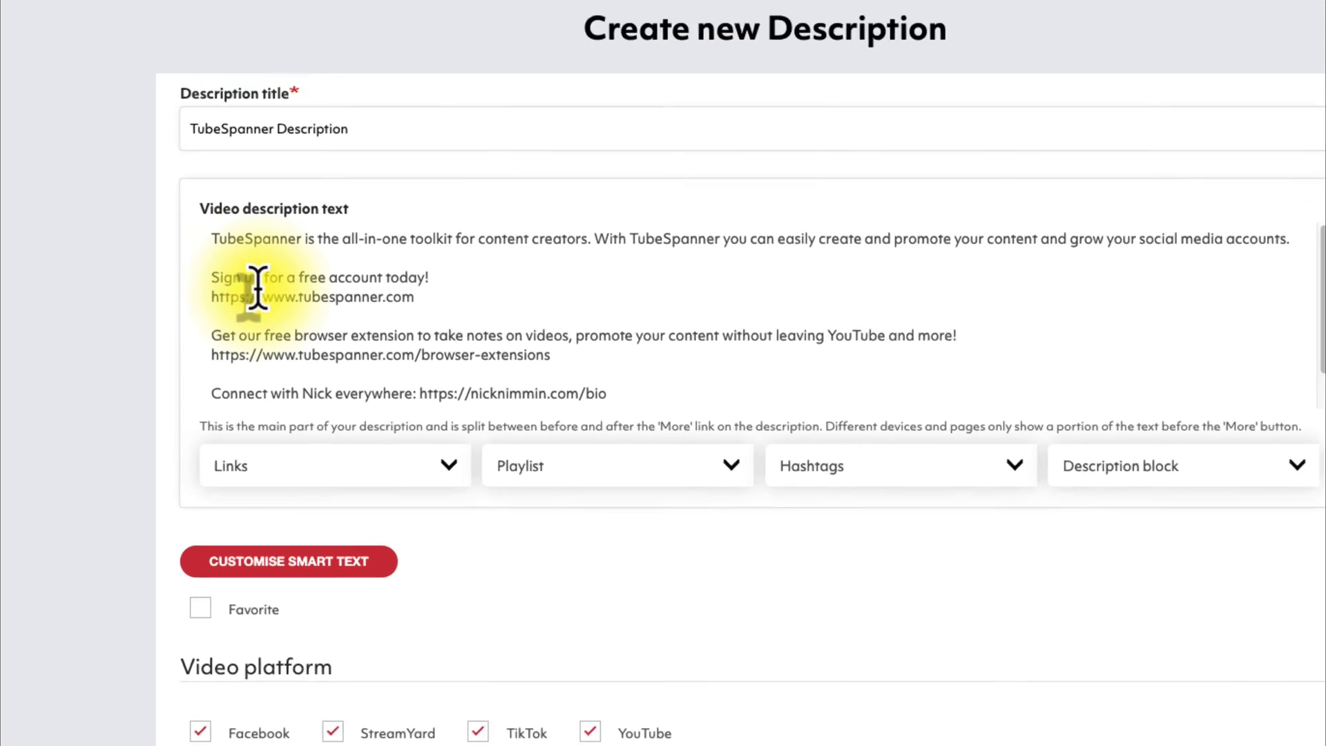
# Paste the red heart emoji before the 'Sign up' and 'Get our' lines.
pyautogui.hotkey('ctrl', 'v')
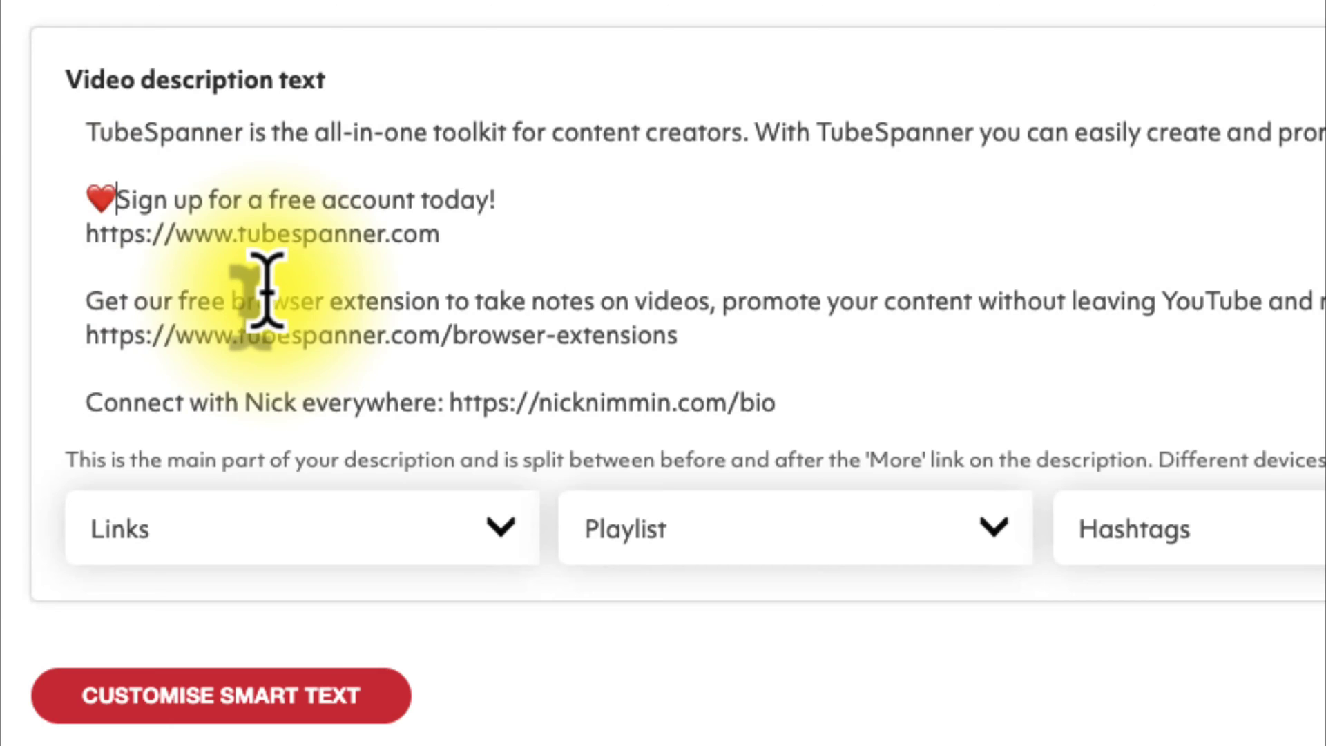
pyautogui.click(90, 301)
pyautogui.hotkey('ctrl', 'v')
pyautogui.scroll(-1, 636, 283)
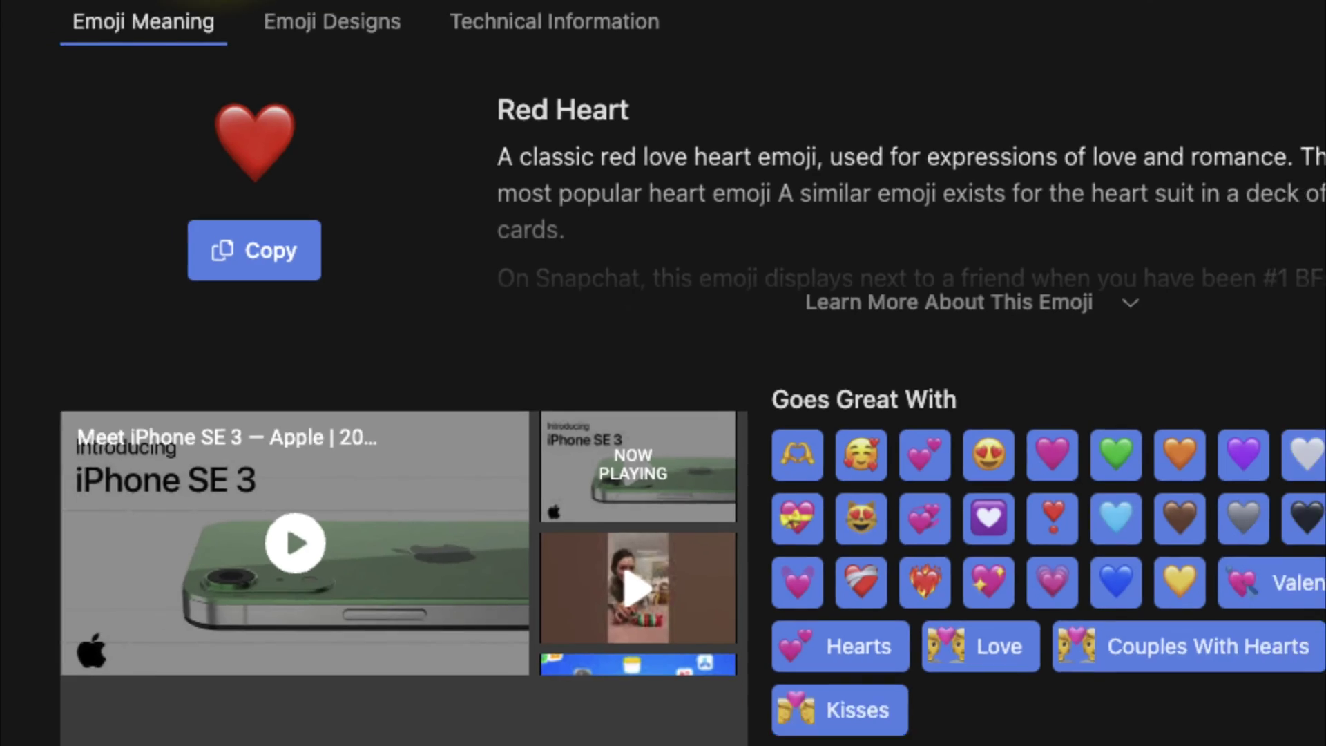
# Search Emojipedia for 'rocket' and copy the rocket emoji.
pyautogui.click(384, 124)
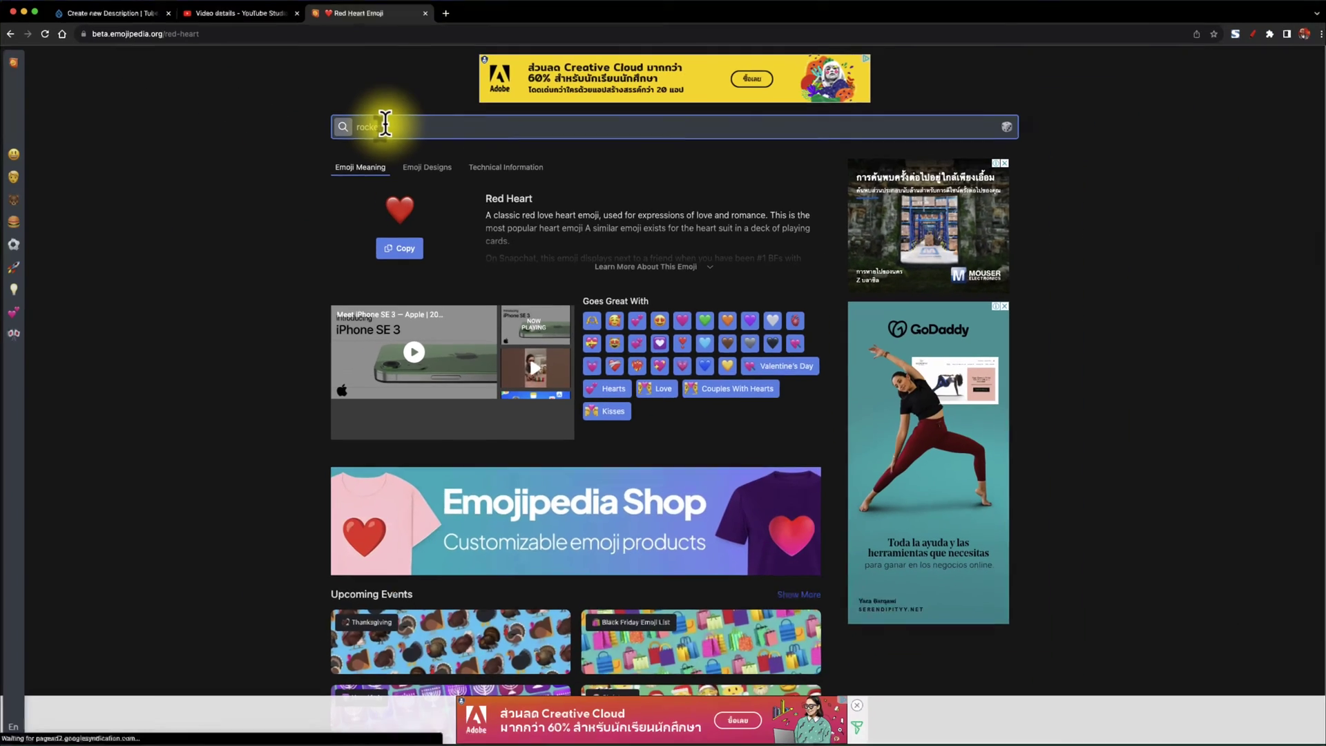
pyautogui.write('rocket')
pyautogui.click(373, 311)
pyautogui.click(414, 260)
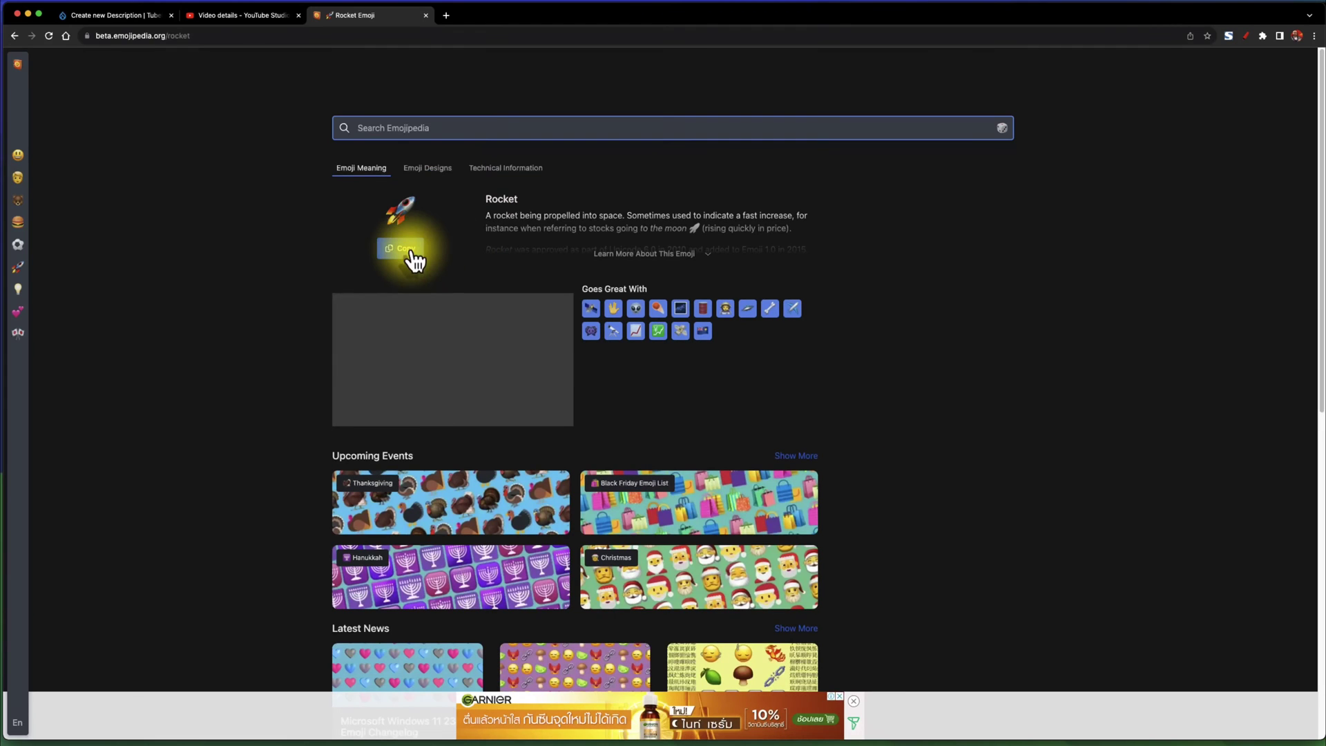
# Place the rocket before the Connect line, then copy the toolbox emoji.
pyautogui.click(116, 15)
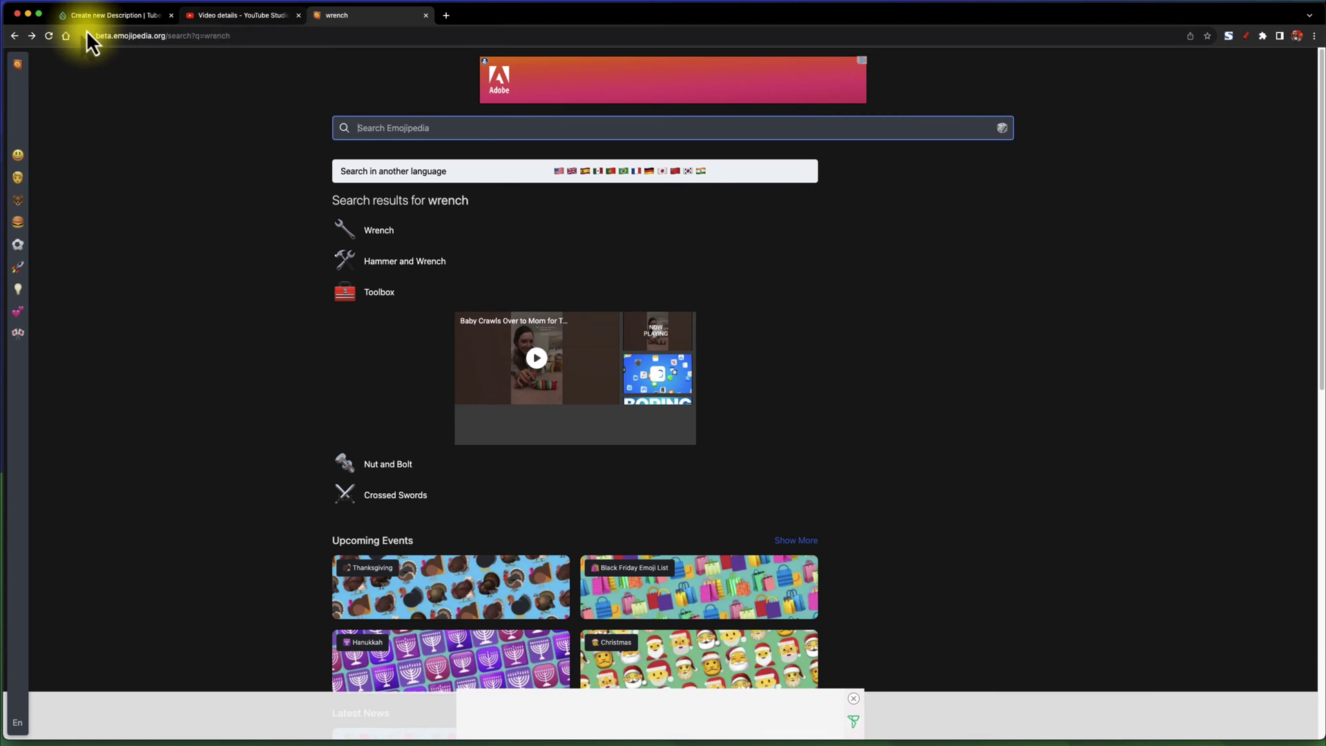
pyautogui.click(379, 297)
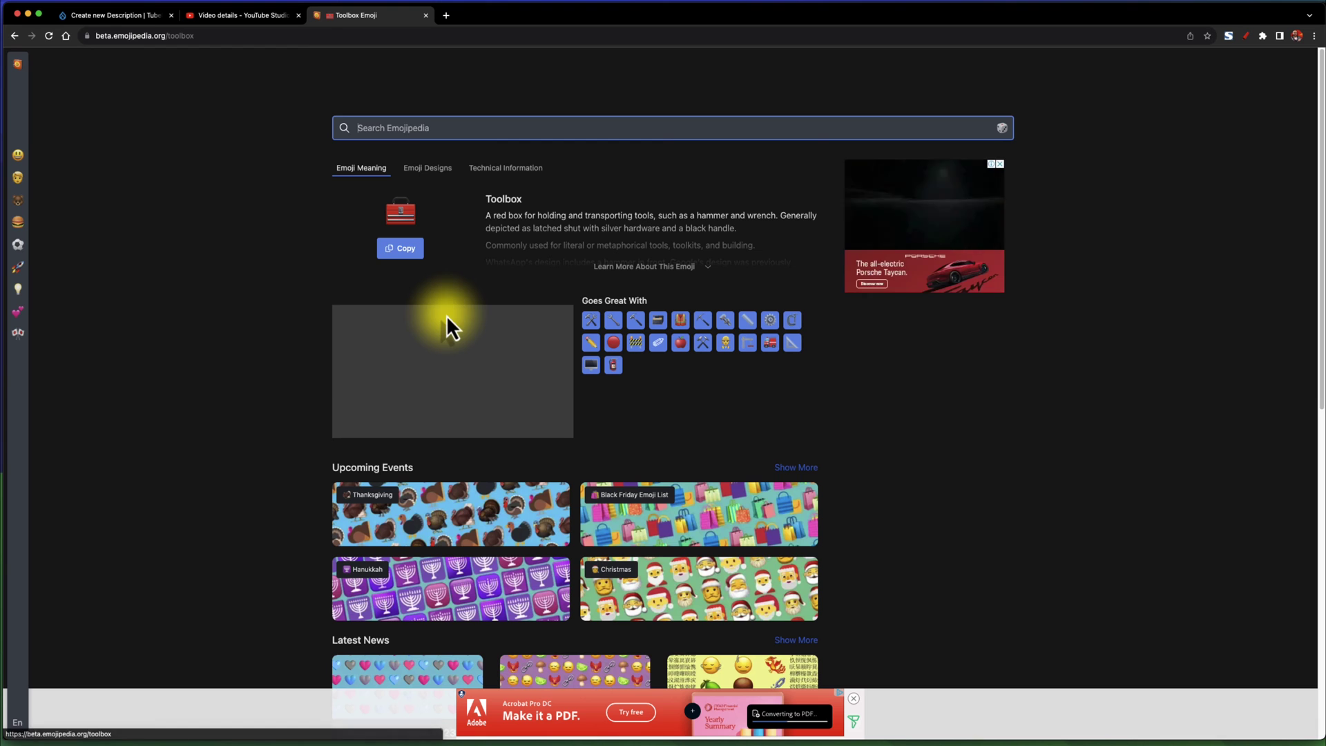
pyautogui.click(401, 250)
# Put the toolbox emoji at the start of the description title and untick TikTok.
pyautogui.click(134, 20)
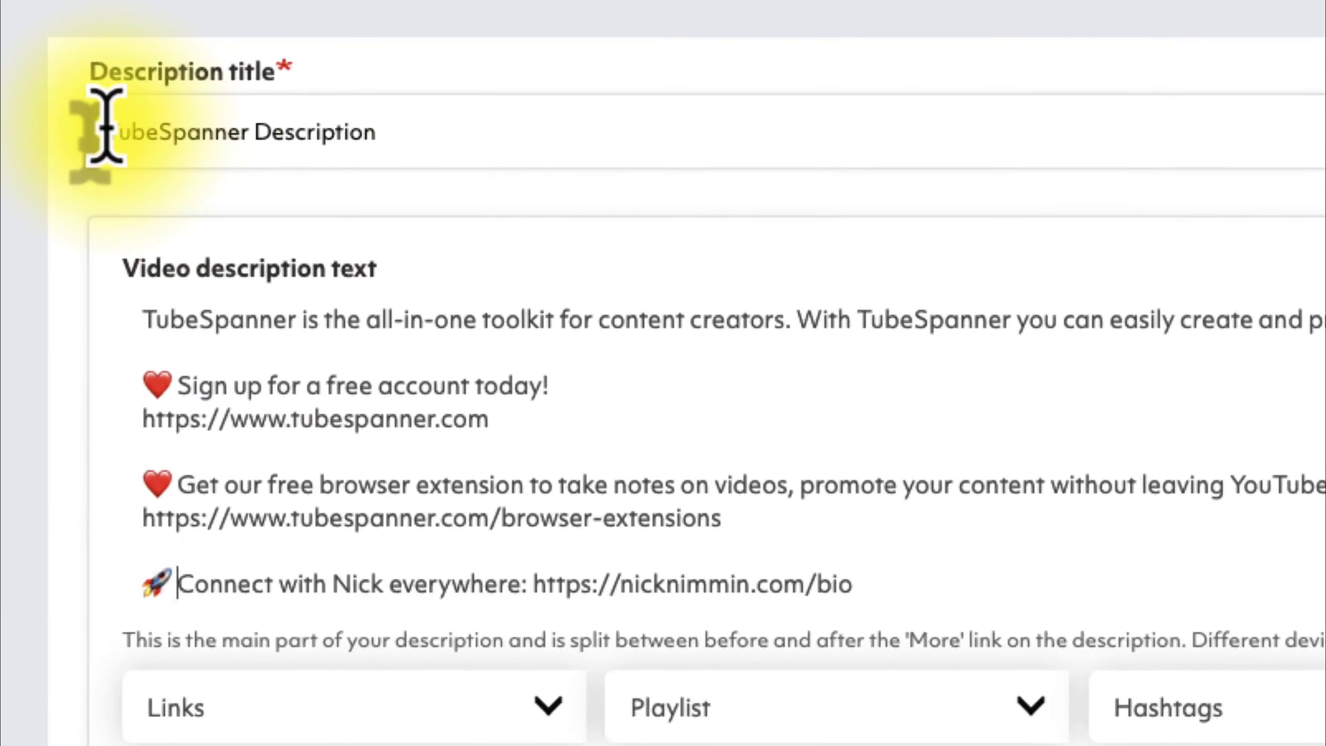
pyautogui.click(105, 130)
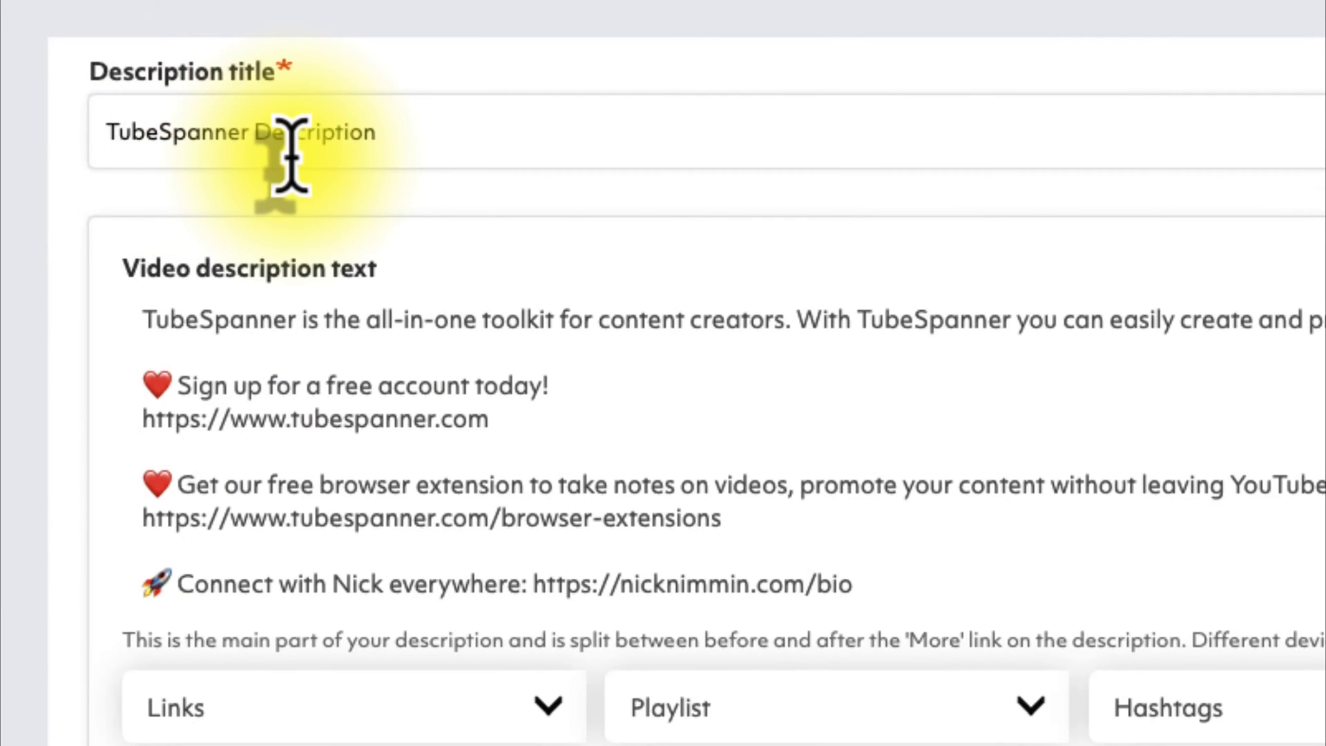
pyautogui.click(506, 143)
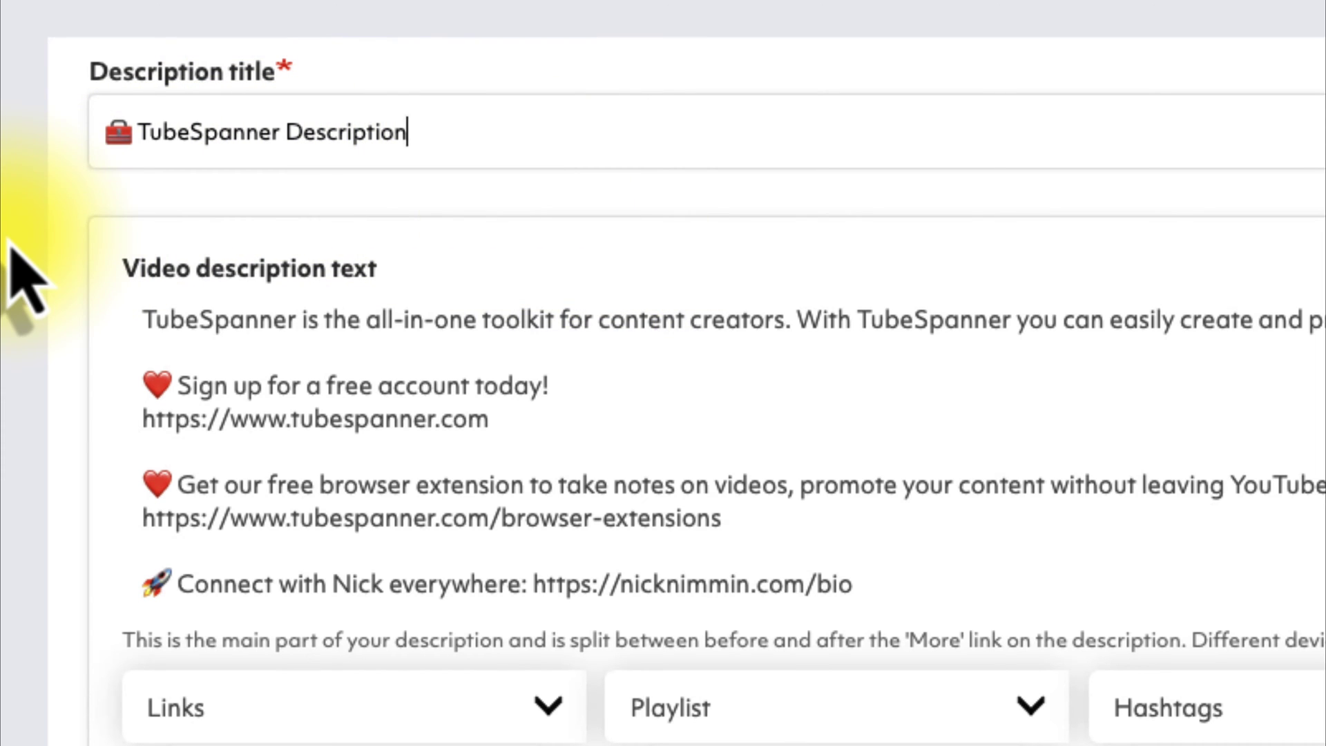
pyautogui.press('Tab')
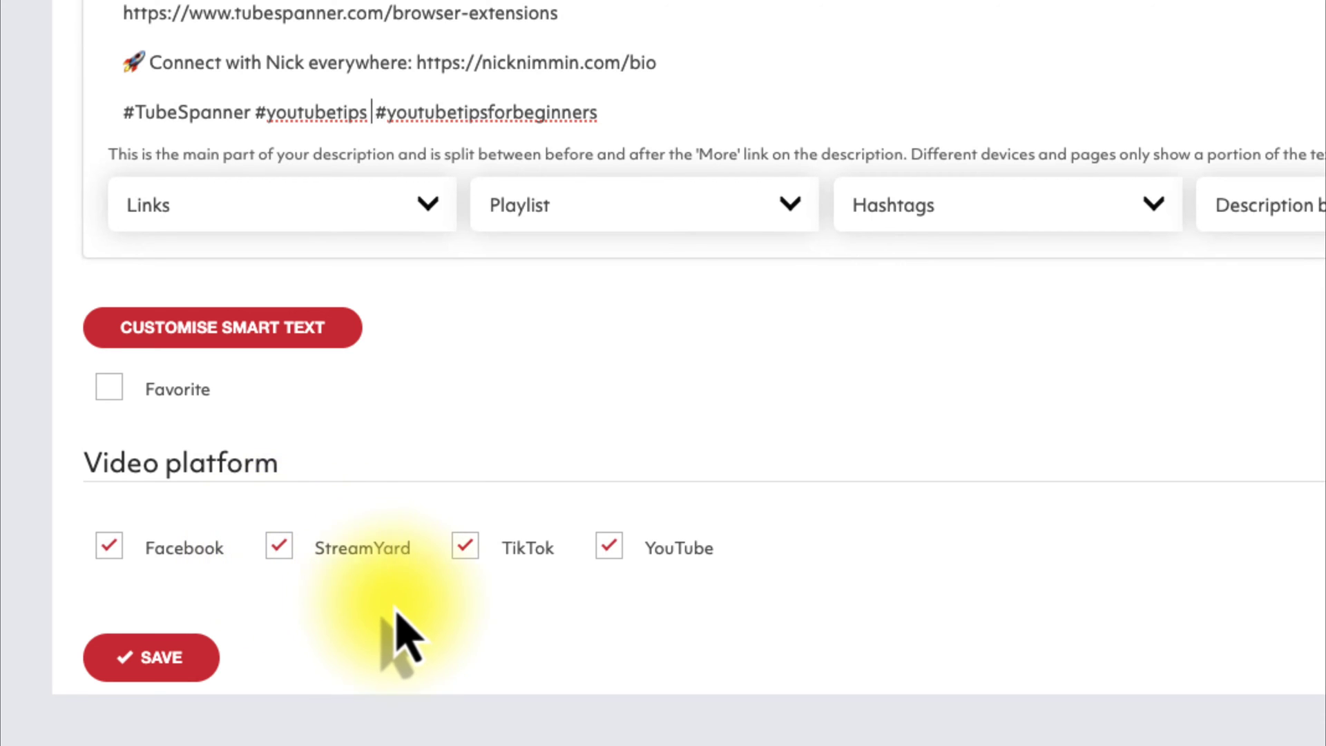
pyautogui.click(469, 555)
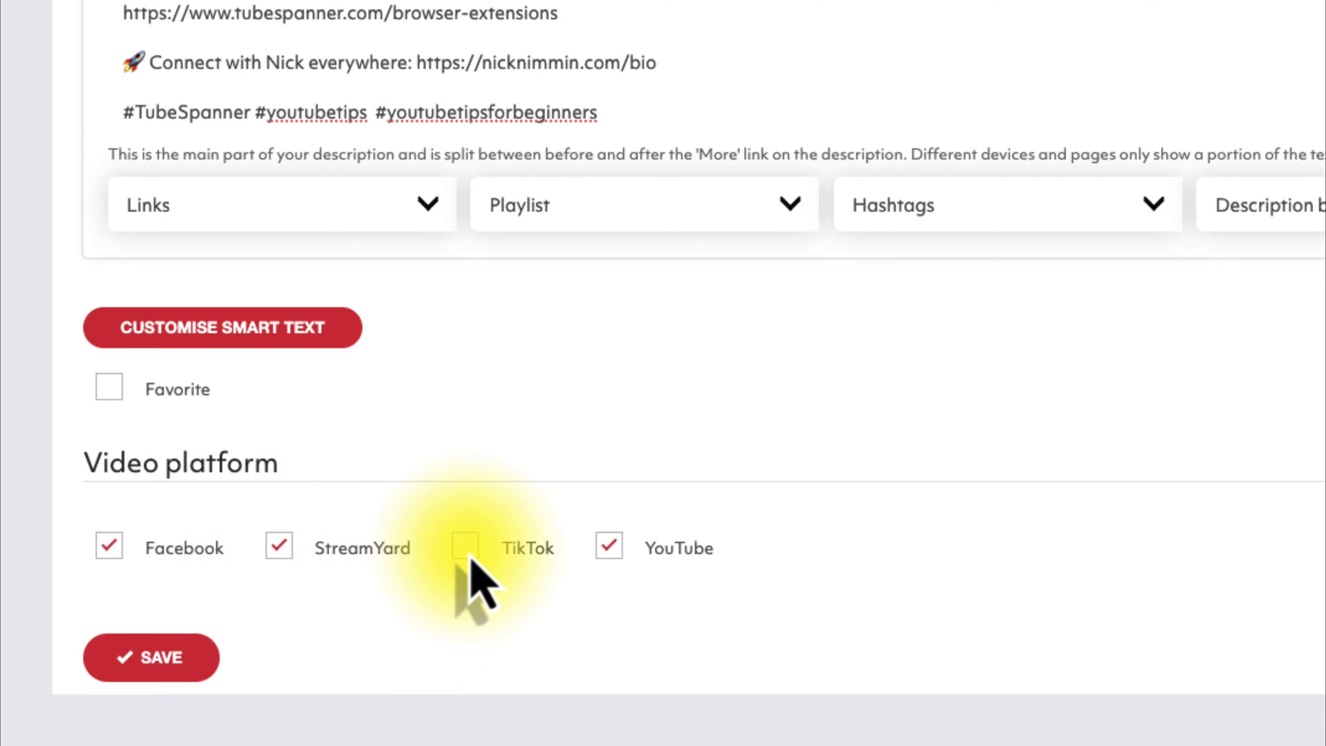
# Untick Facebook, leaving YouTube and StreamYard as the video platforms.
pyautogui.click(113, 552)
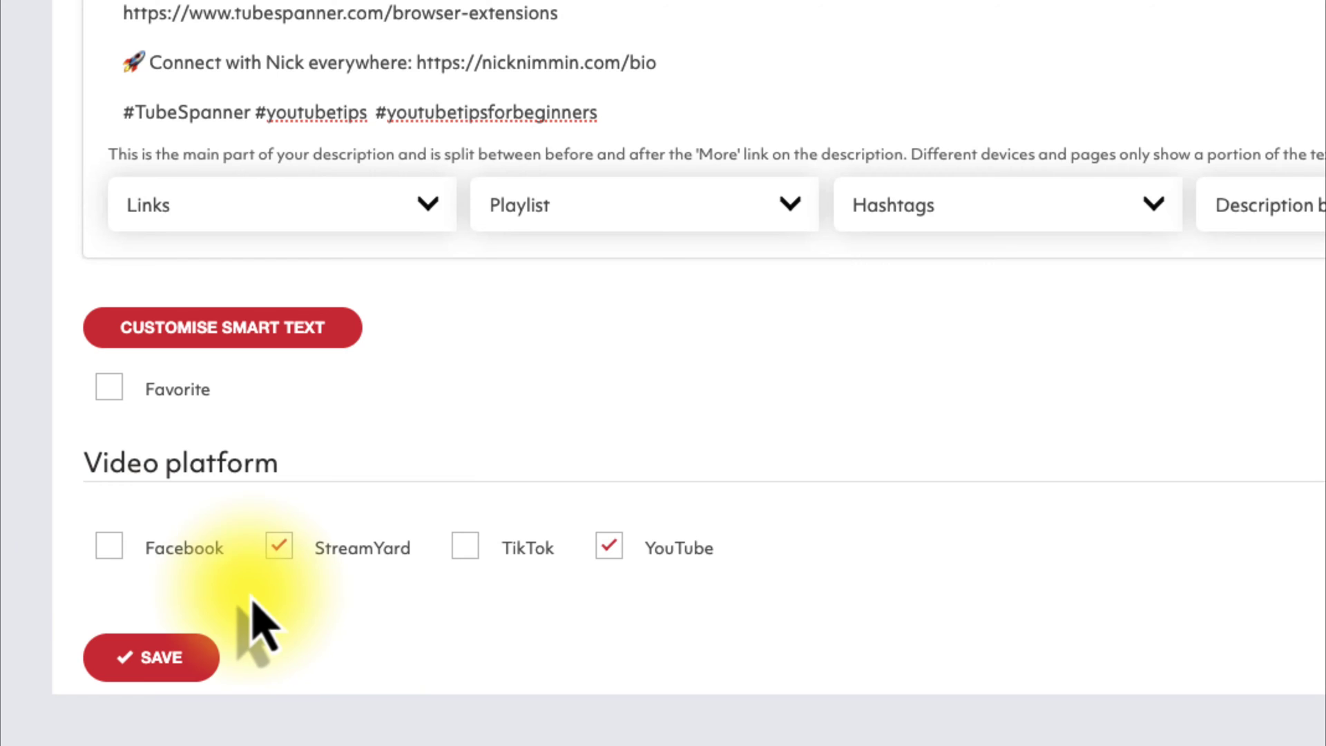
pyautogui.click(610, 558)
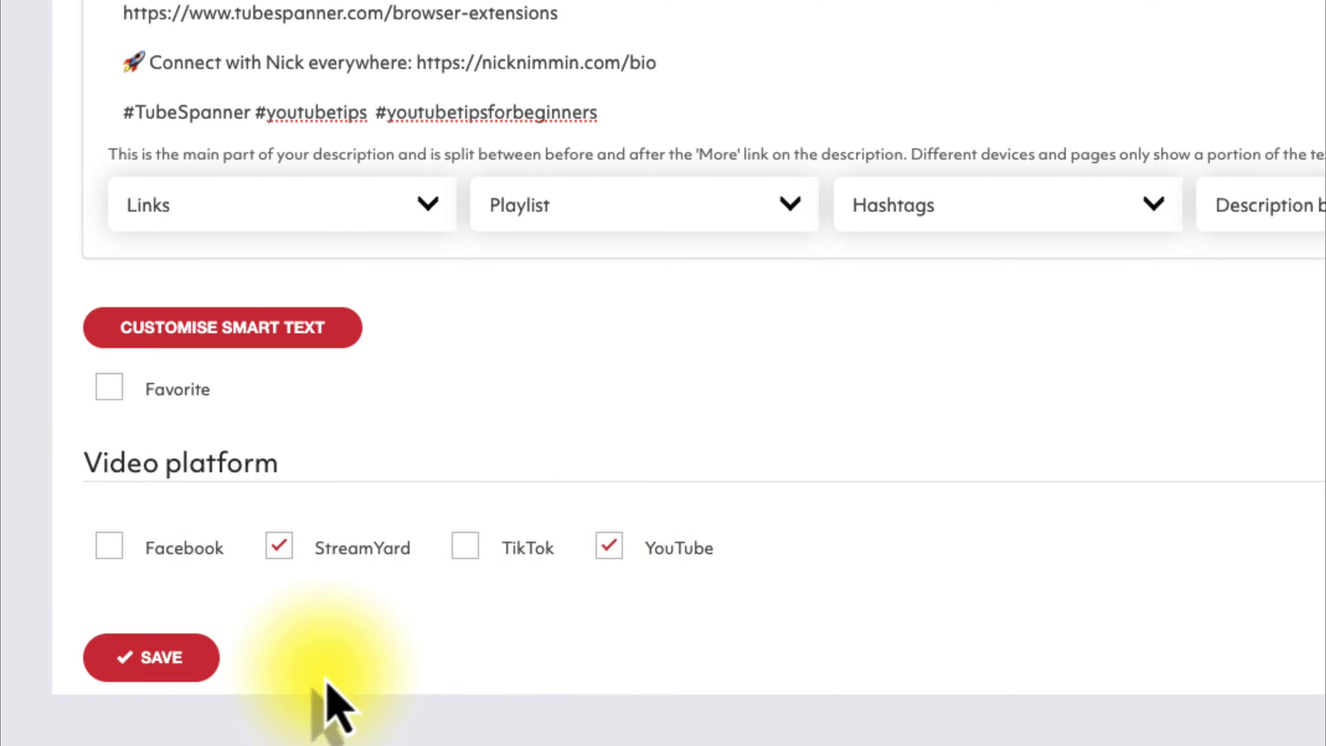
pyautogui.click(283, 556)
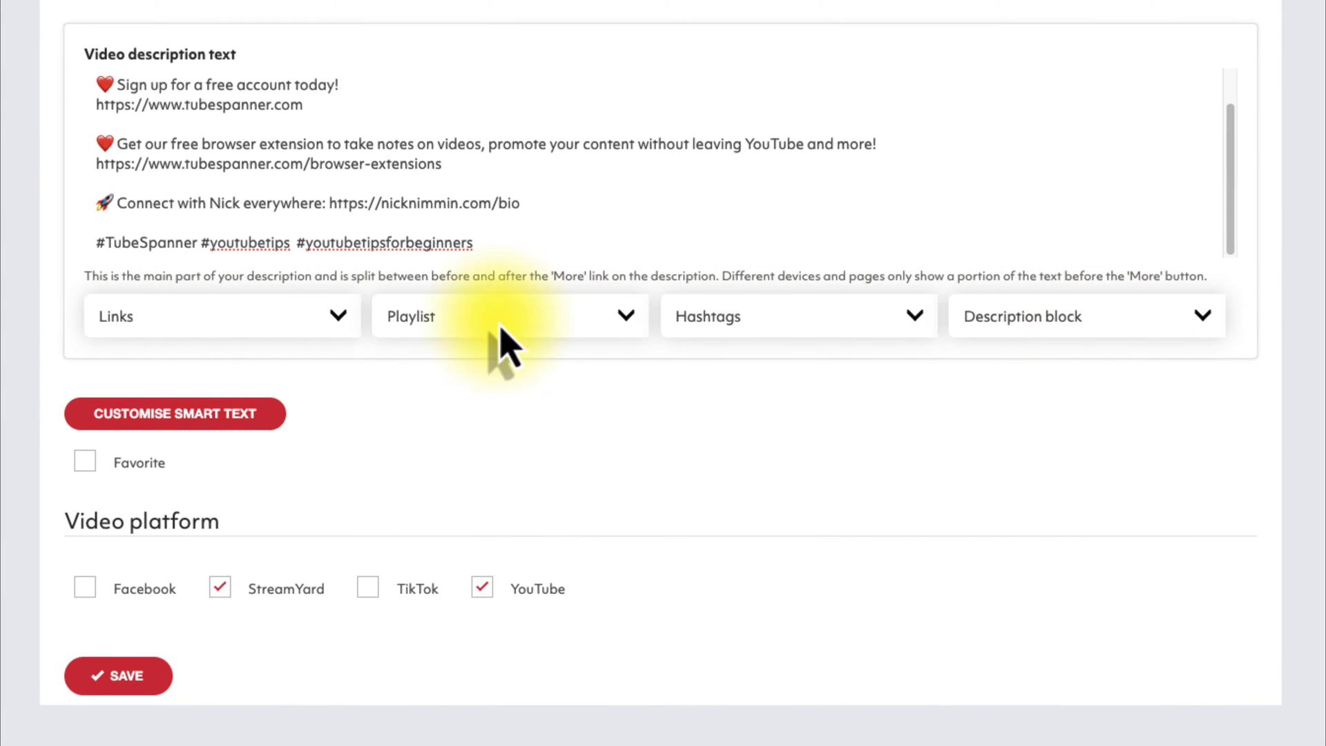
# Review the smart links in the Links dropdown, then open the Playlist dropdown.
pyautogui.click(193, 323)
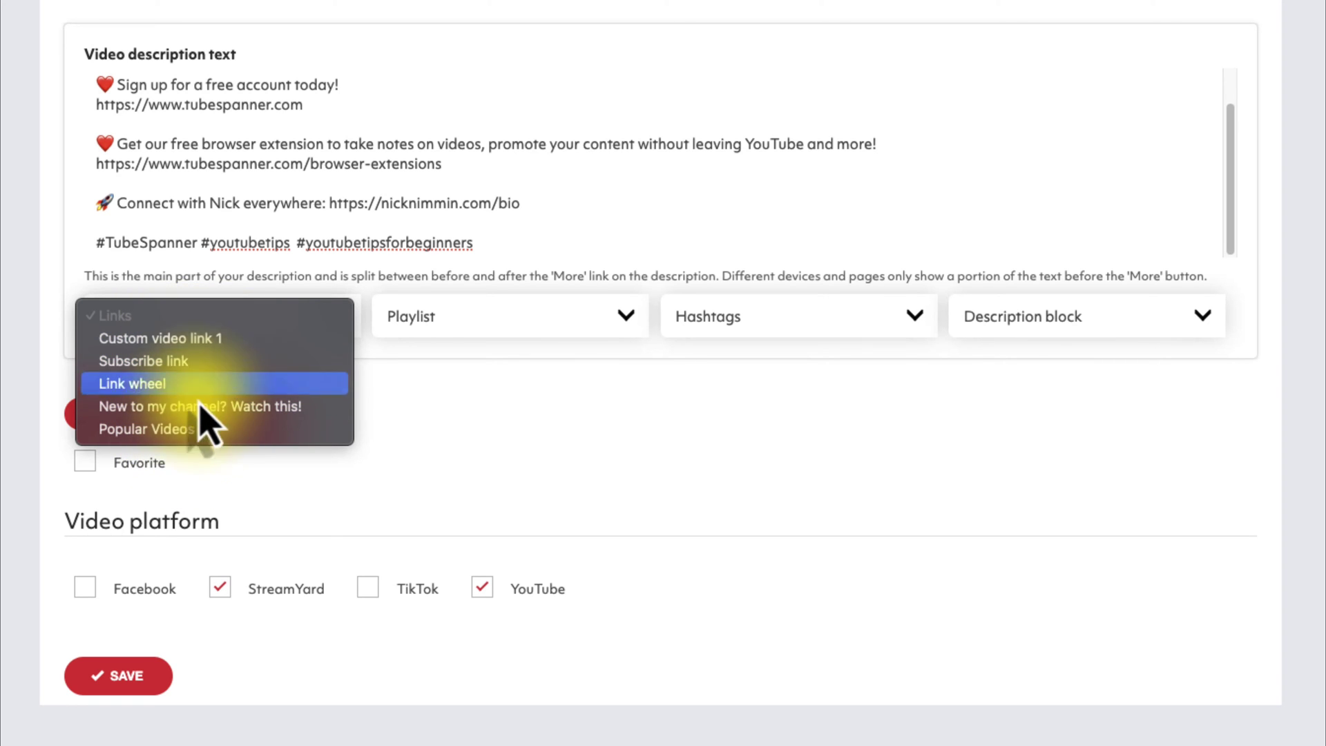
pyautogui.click(431, 321)
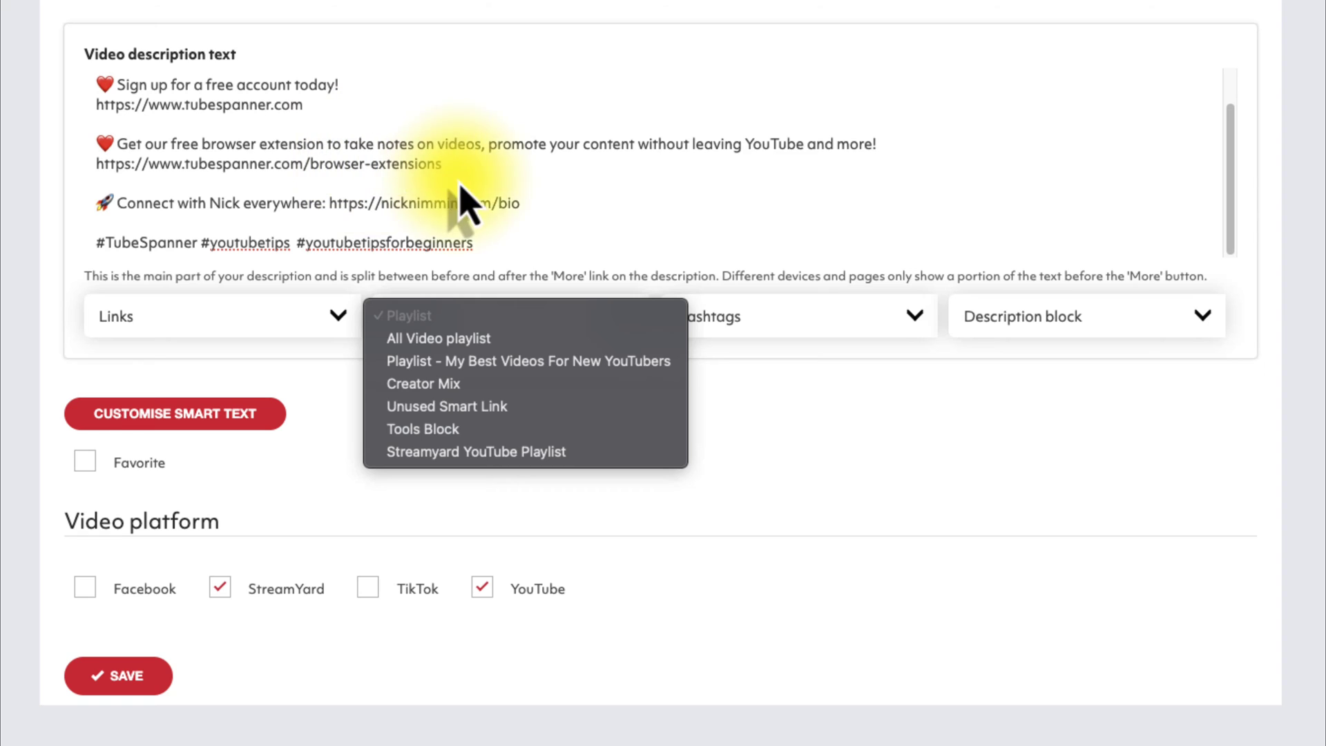
# Add a new line after the hashtags and insert the Tools Block of recommended tools.
pyautogui.click(665, 335)
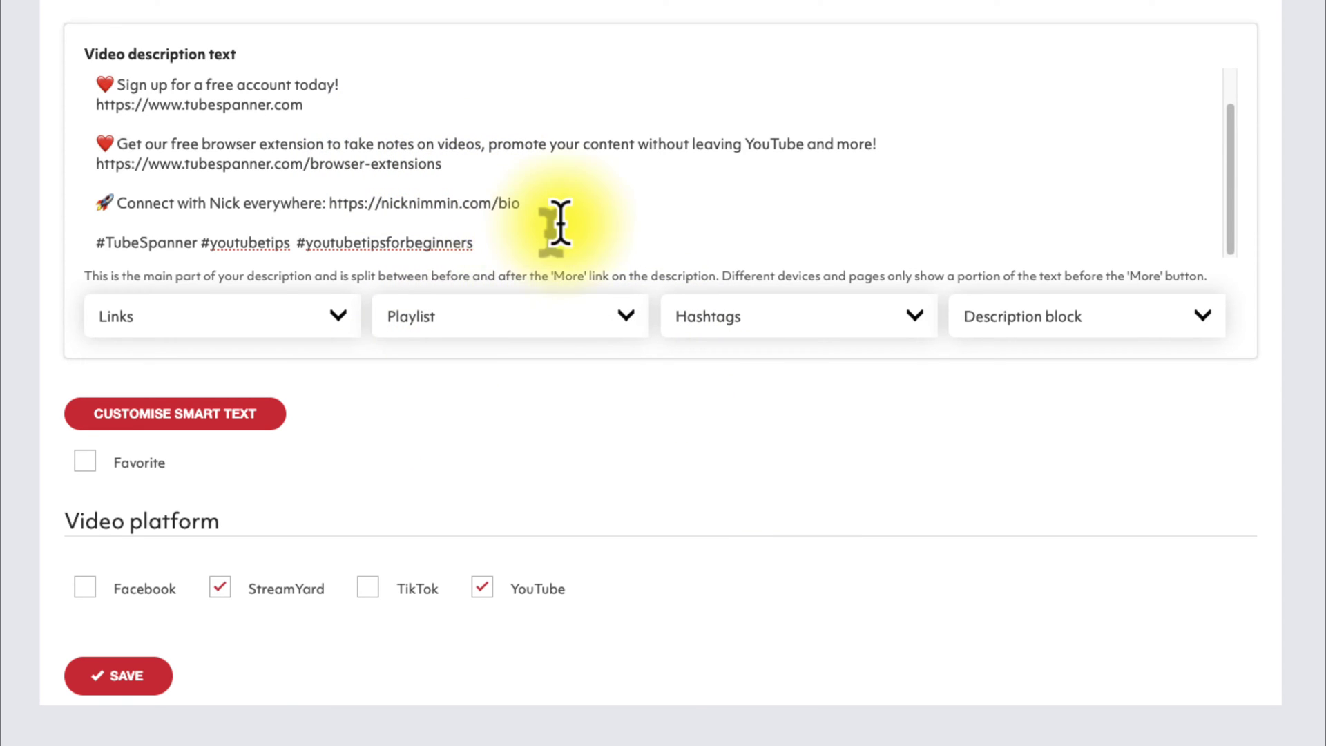
pyautogui.click(502, 243)
pyautogui.press('Return')
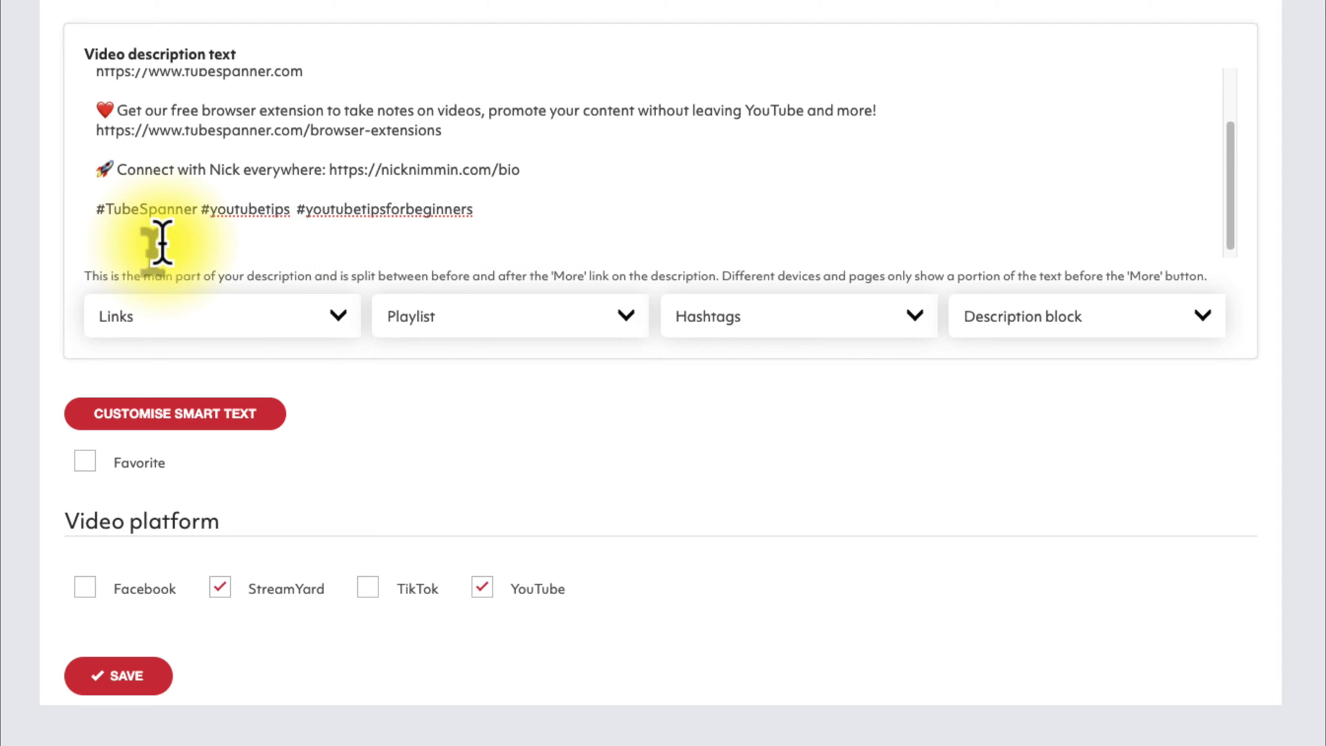
pyautogui.click(514, 323)
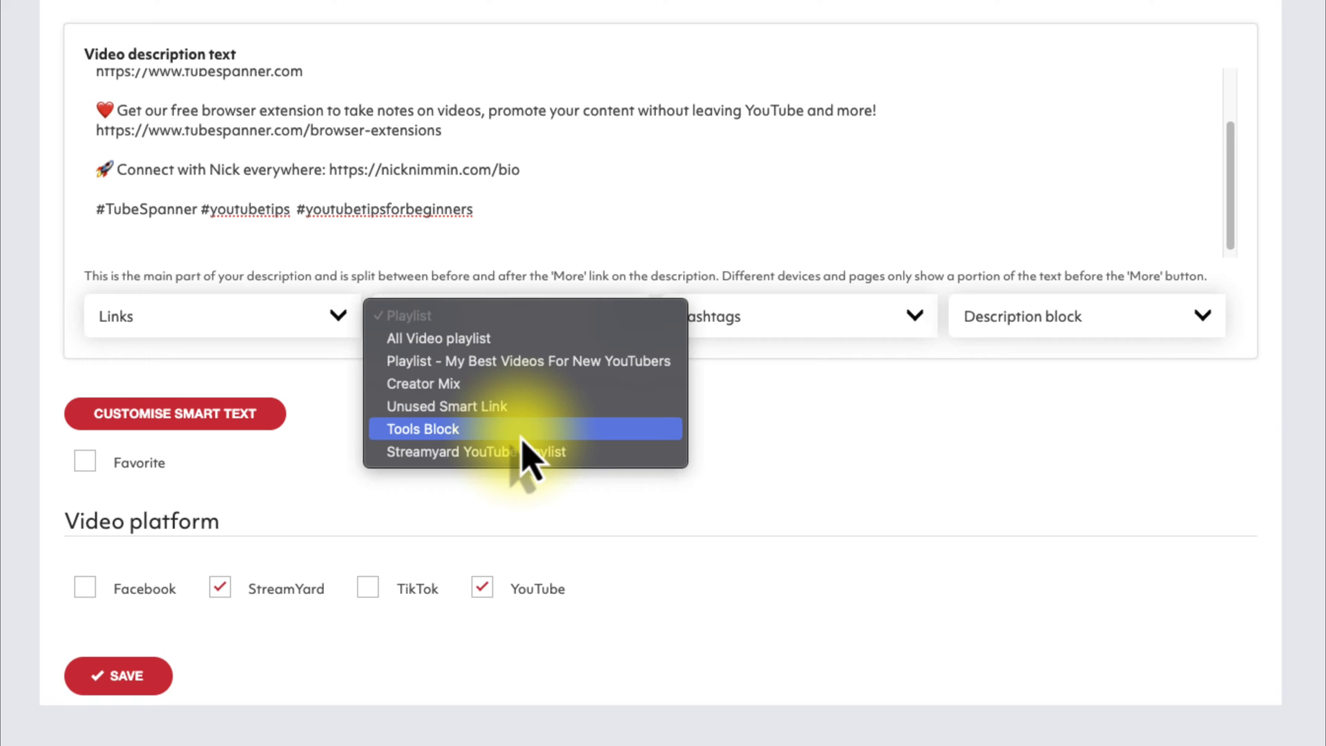
pyautogui.click(421, 440)
pyautogui.scroll(-5, 442, 207)
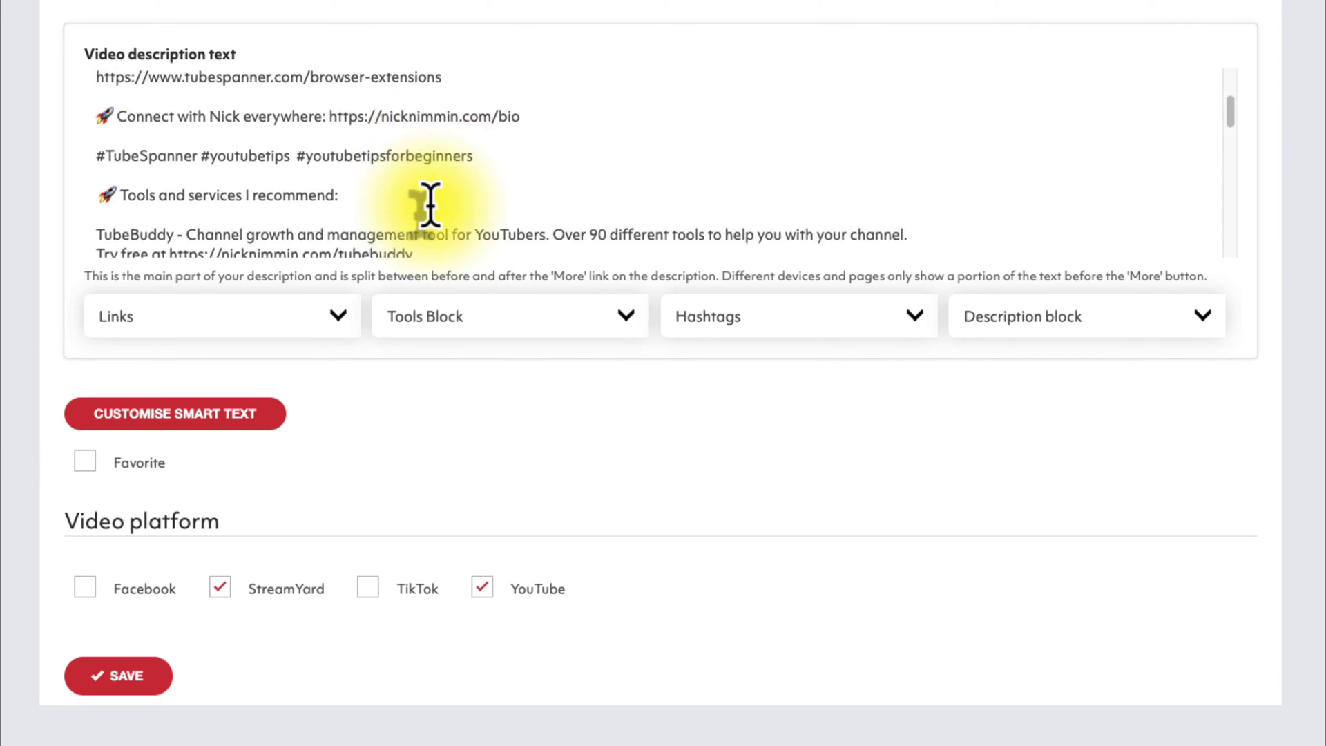
pyautogui.scroll(-8, 475, 214)
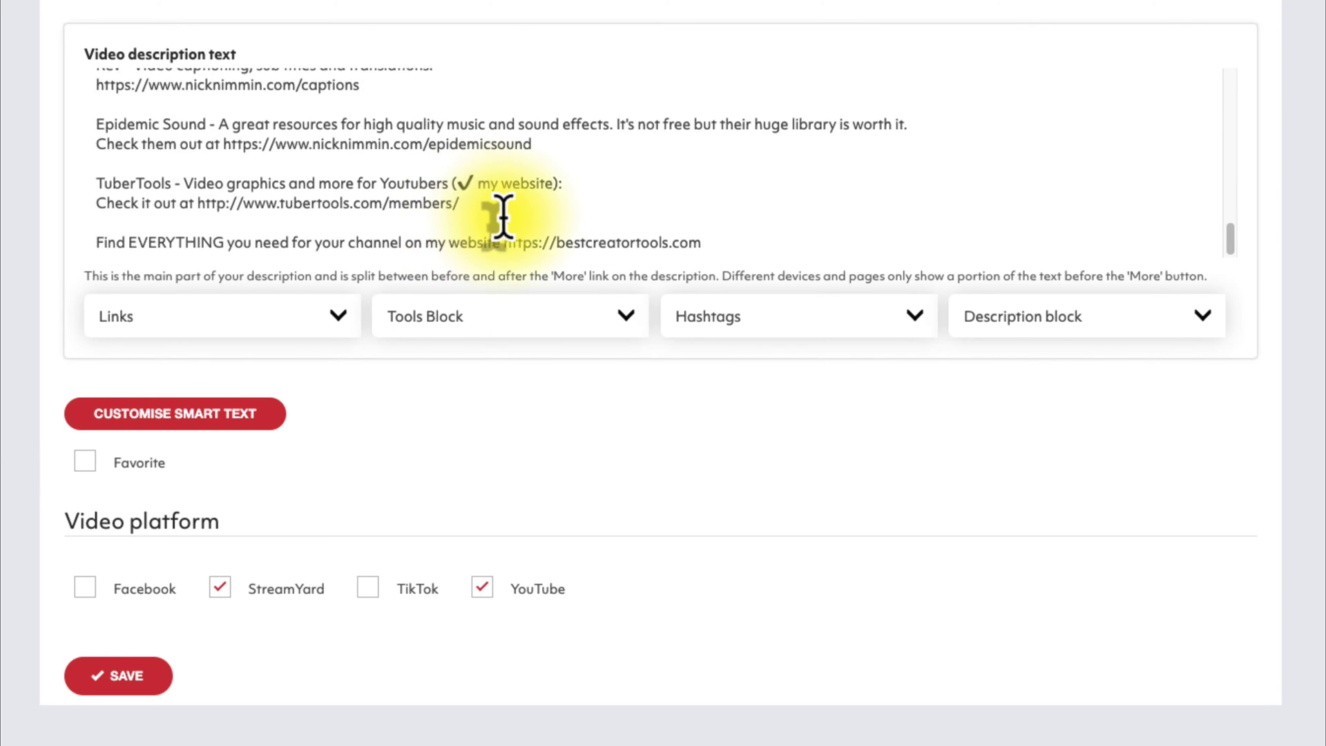
pyautogui.scroll(2, 599, 370)
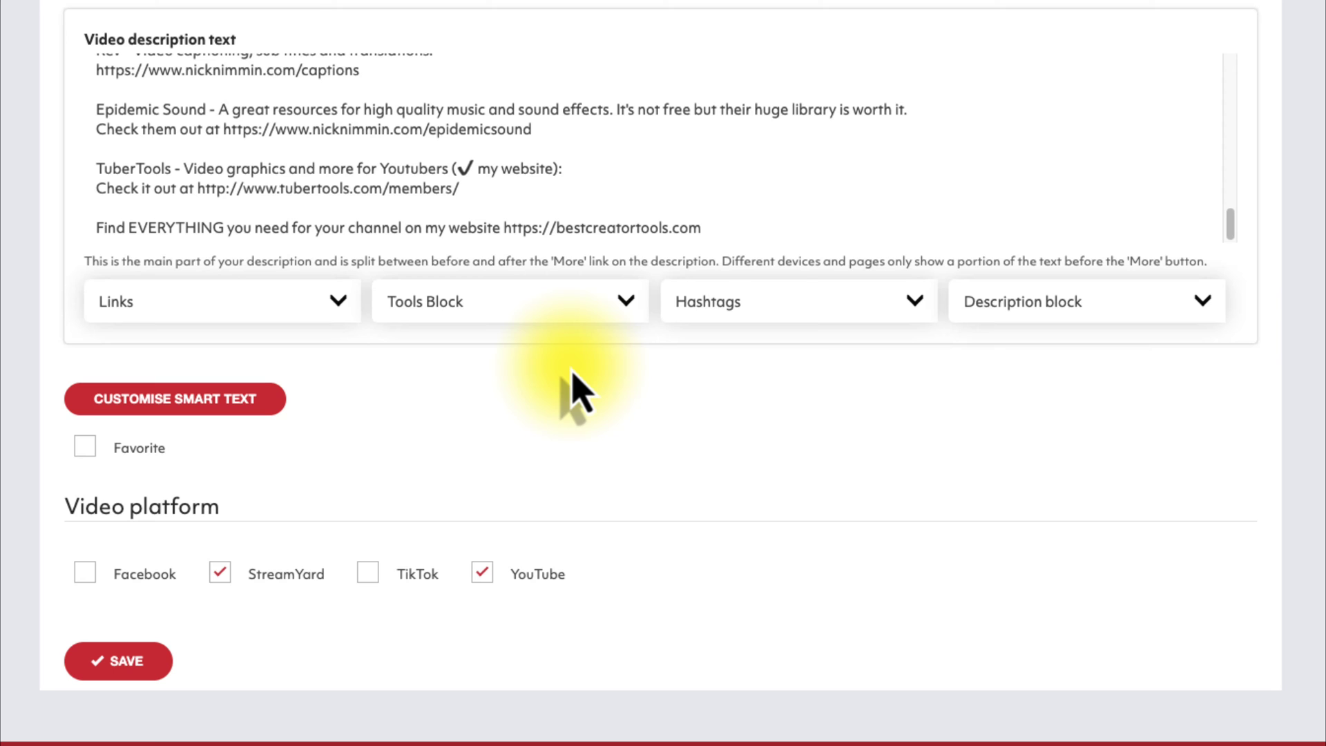
pyautogui.scroll(1, 525, 393)
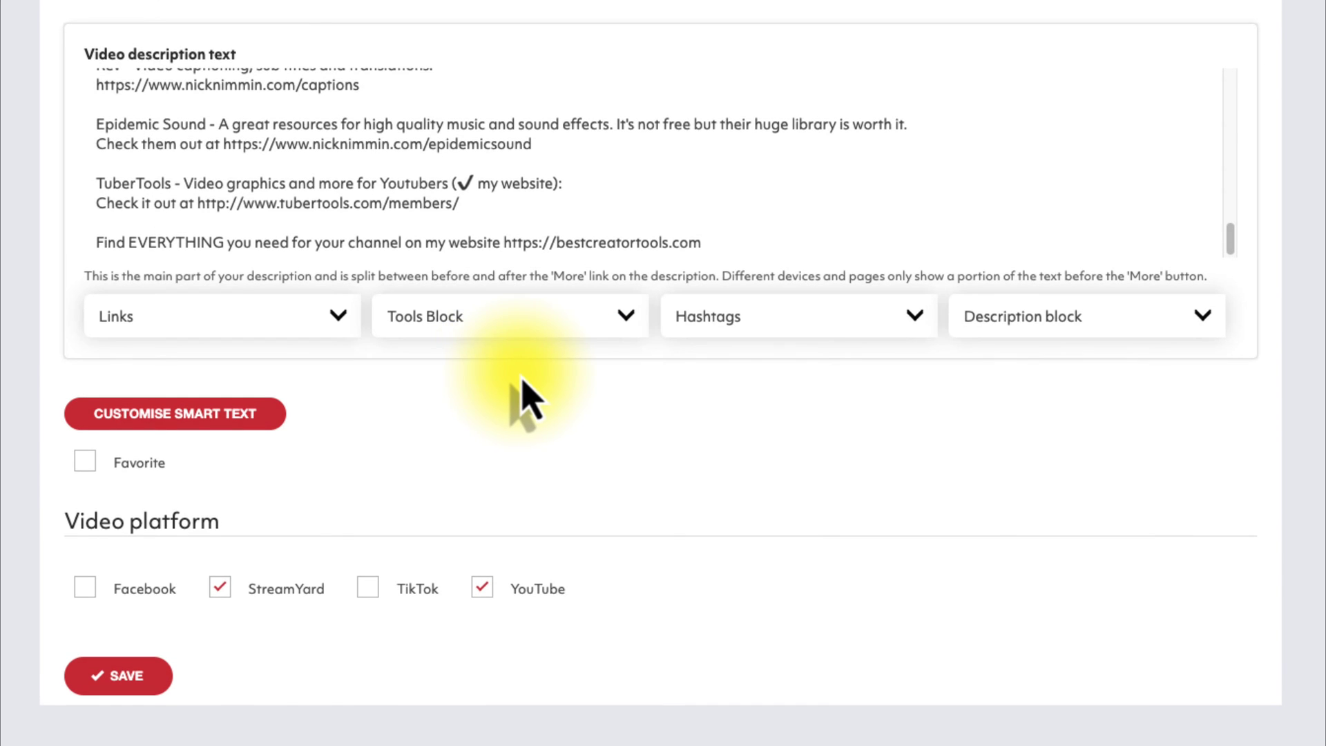
pyautogui.scroll(-1, 755, 201)
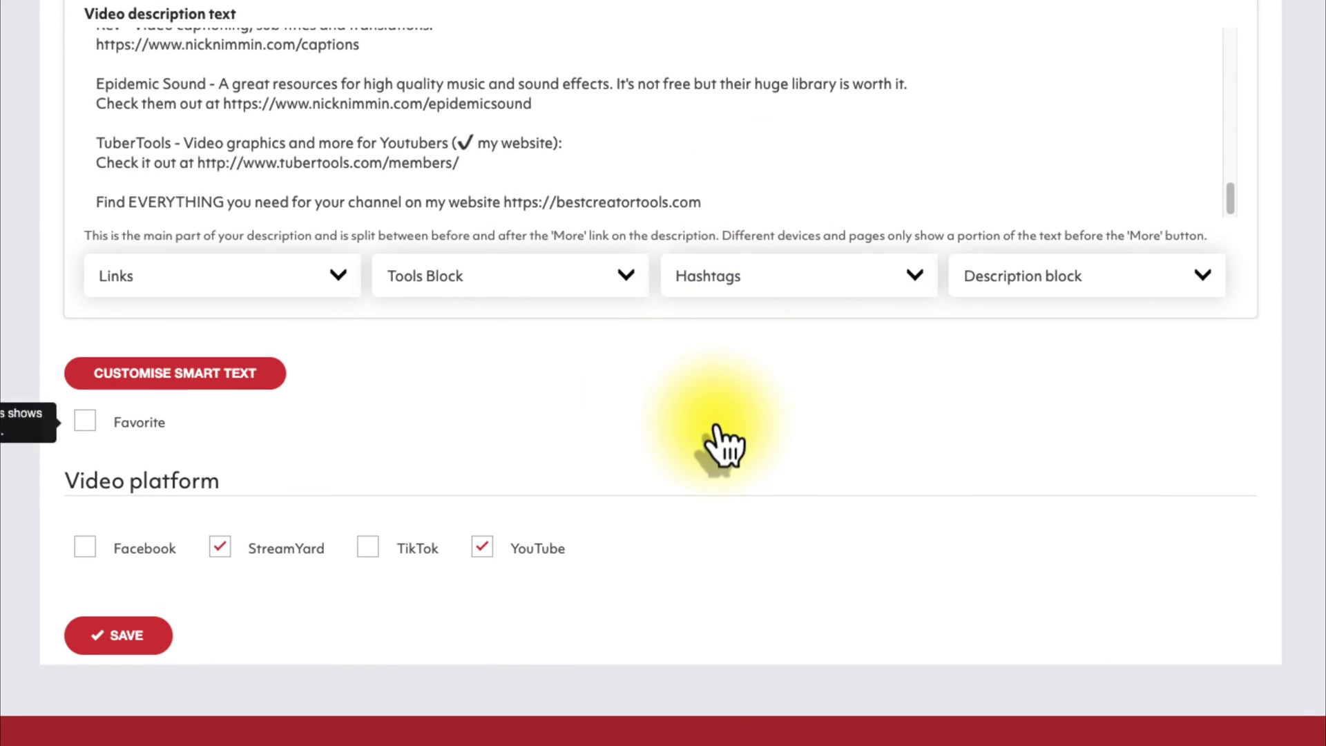
# Revert the description to the original template text, mark the preset as a favourite, and save it.
pyautogui.click(746, 183)
pyautogui.hotkey('ctrl', 'a')
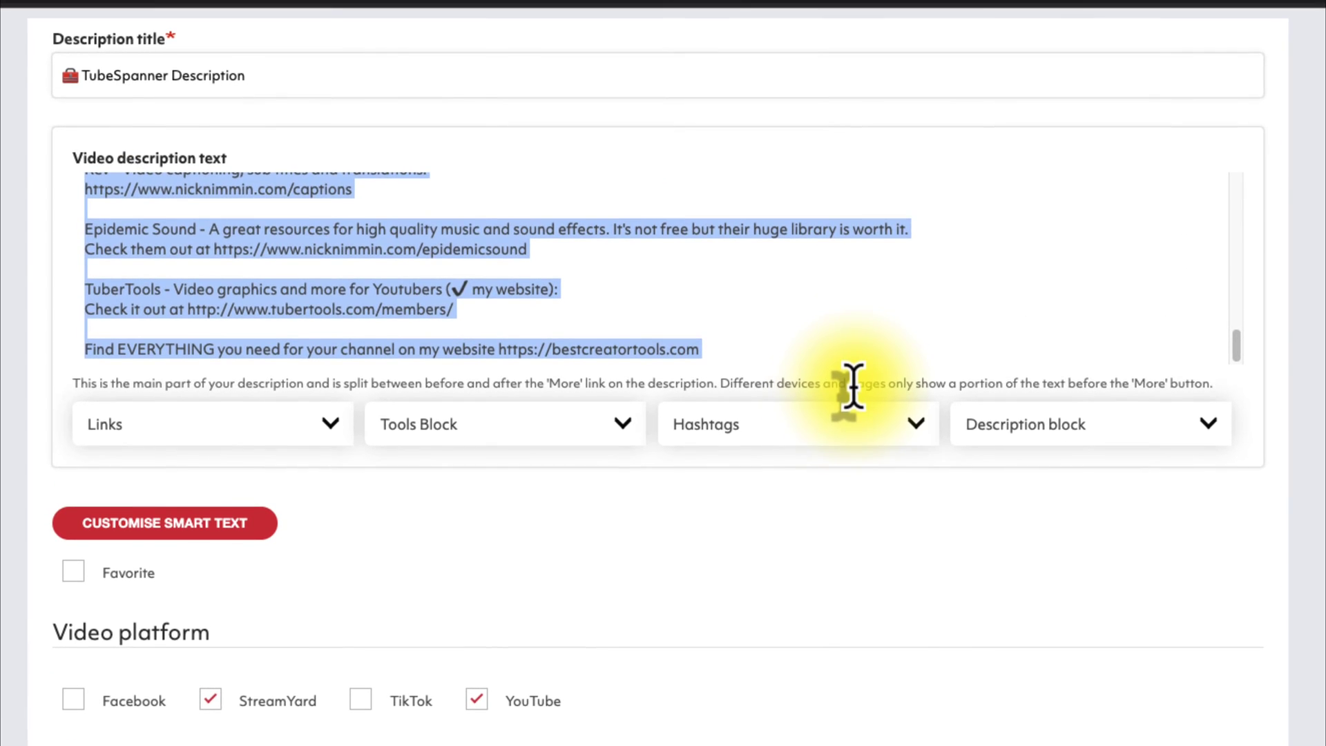
pyautogui.hotkey('ctrl', 'v')
pyautogui.scroll(3, 569, 339)
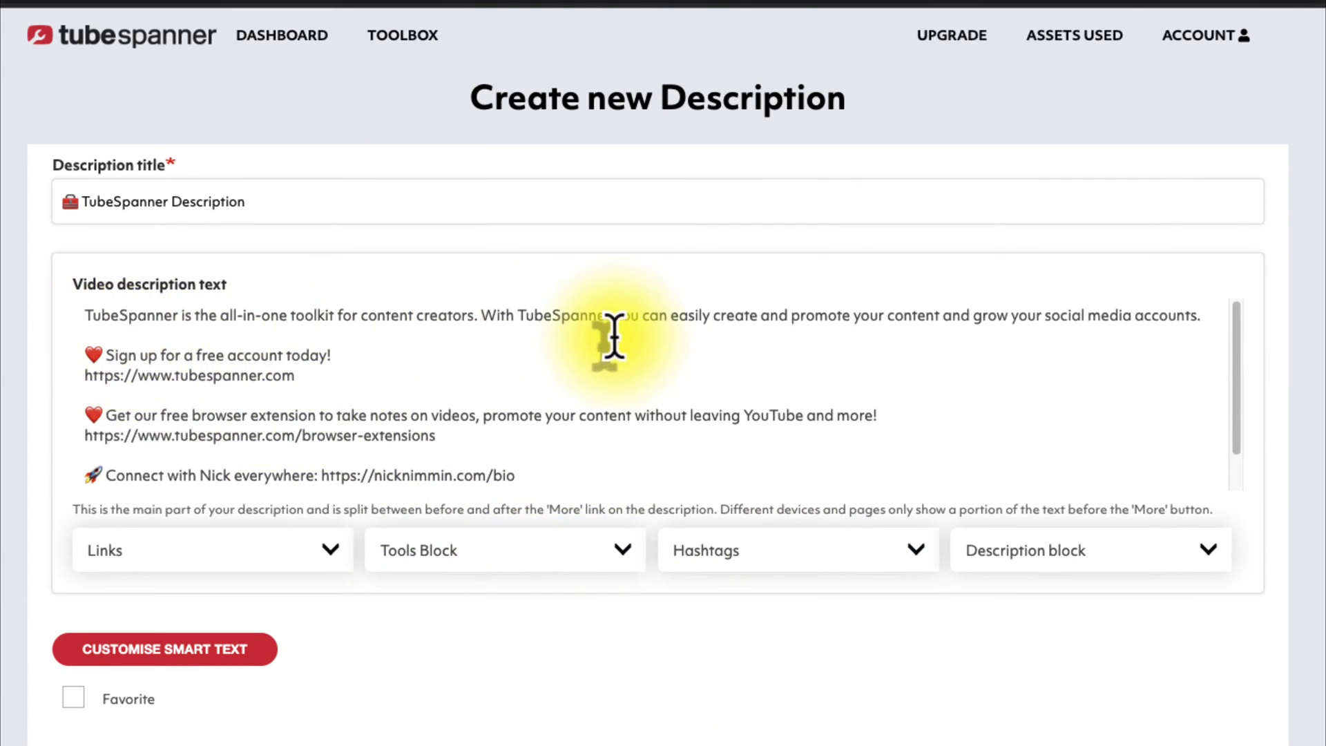
pyautogui.scroll(-2, 270, 401)
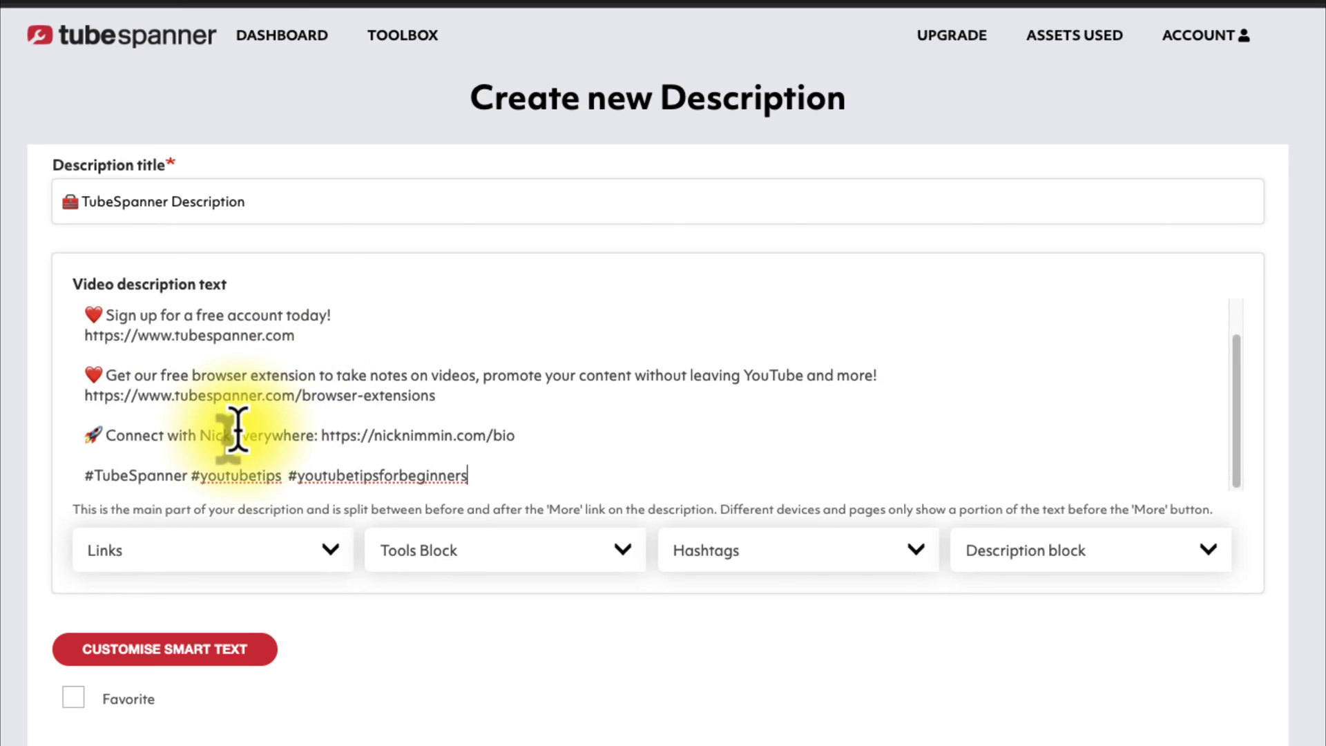
pyautogui.scroll(2, 276, 404)
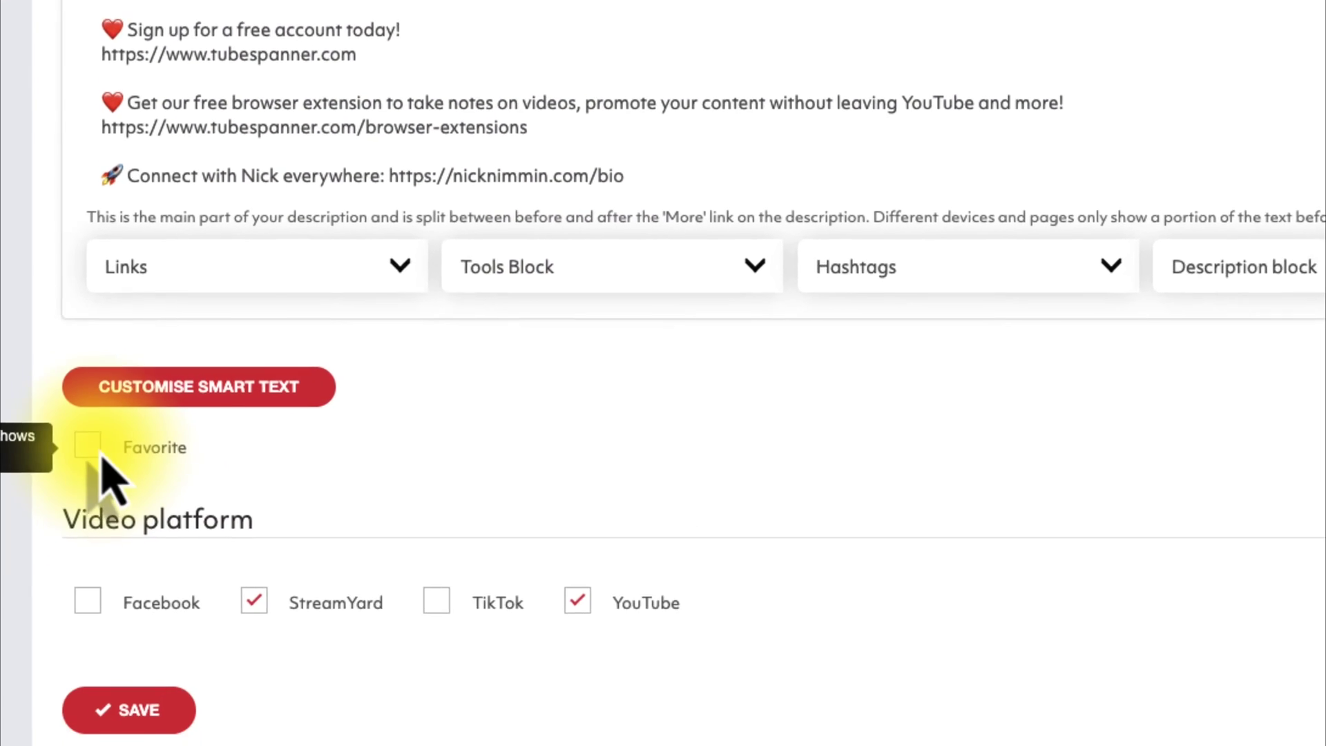
pyautogui.click(73, 696)
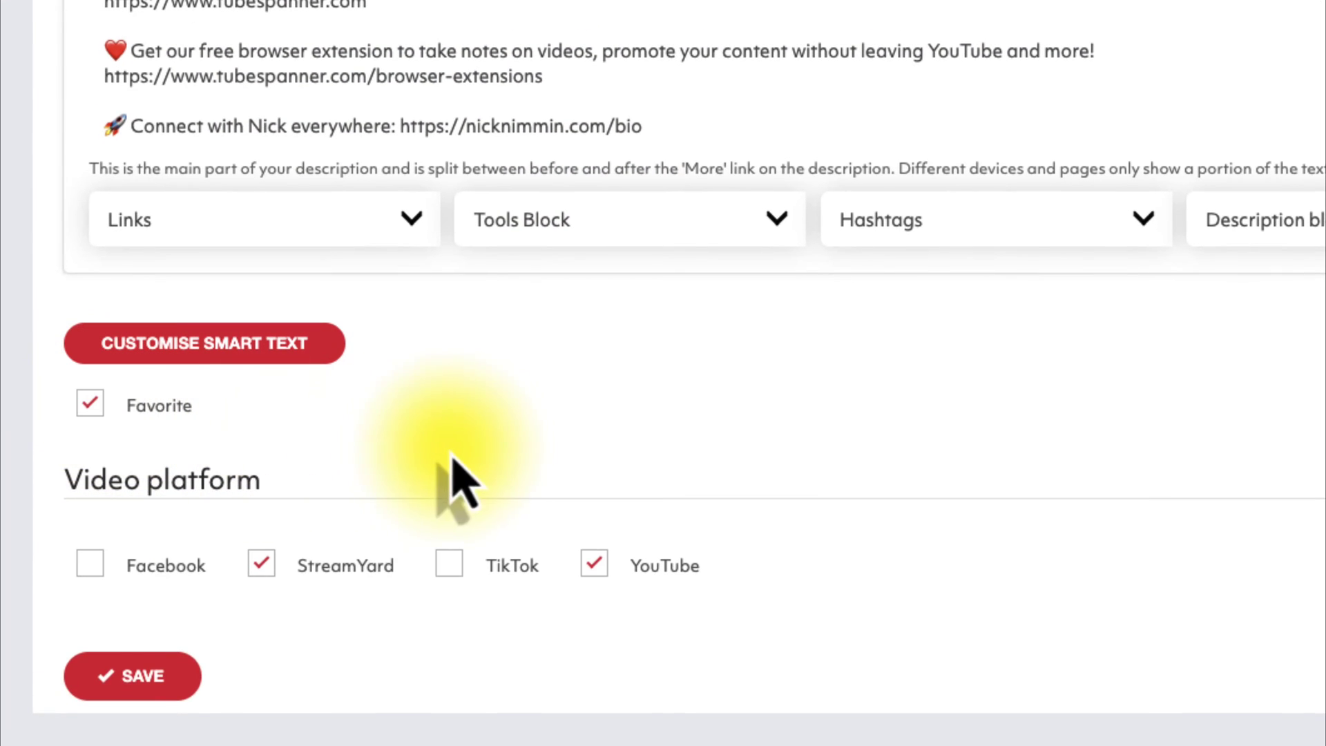
pyautogui.click(142, 684)
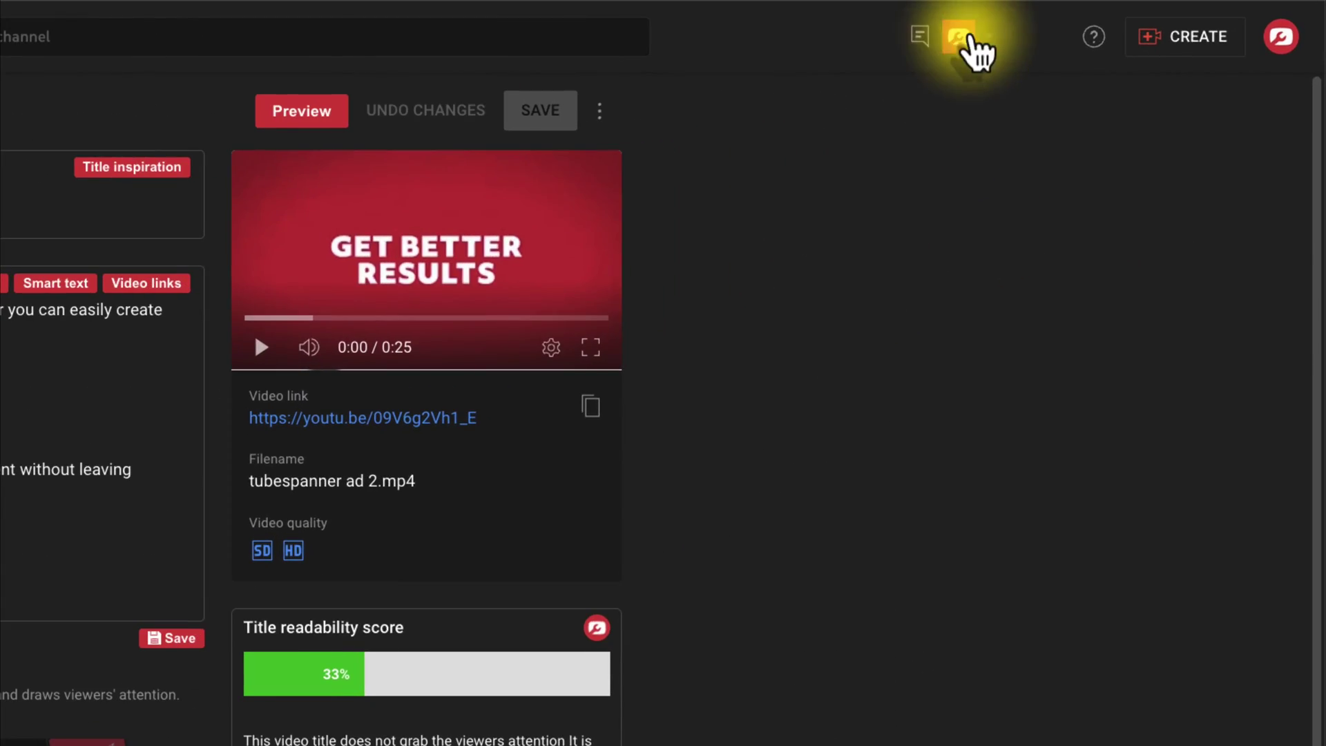
# Open the TubeSpanner extension panel from the browser toolbar over YouTube Studio.
pyautogui.click(1014, 49)
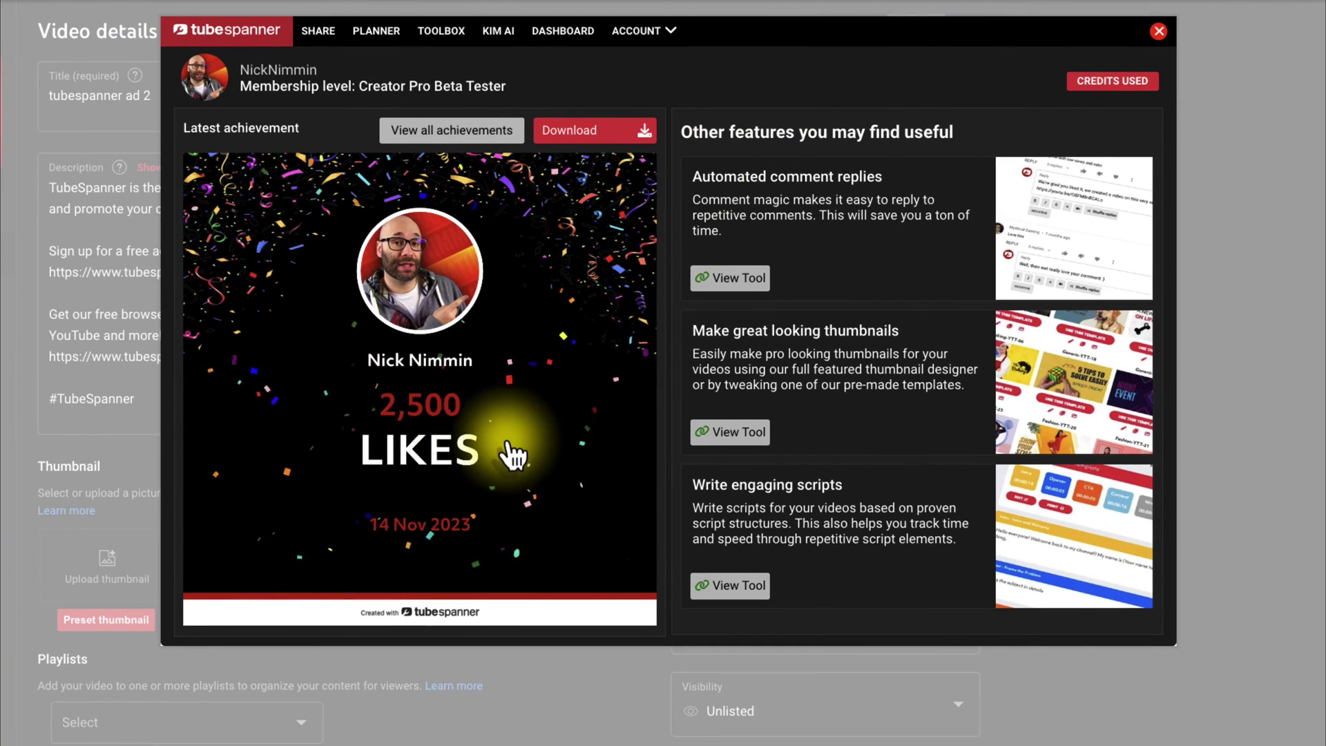
# View the panel's SHARE, PLANNER, TOOLBOX and KIM AI tabs, then close the panel.
pyautogui.click(334, 43)
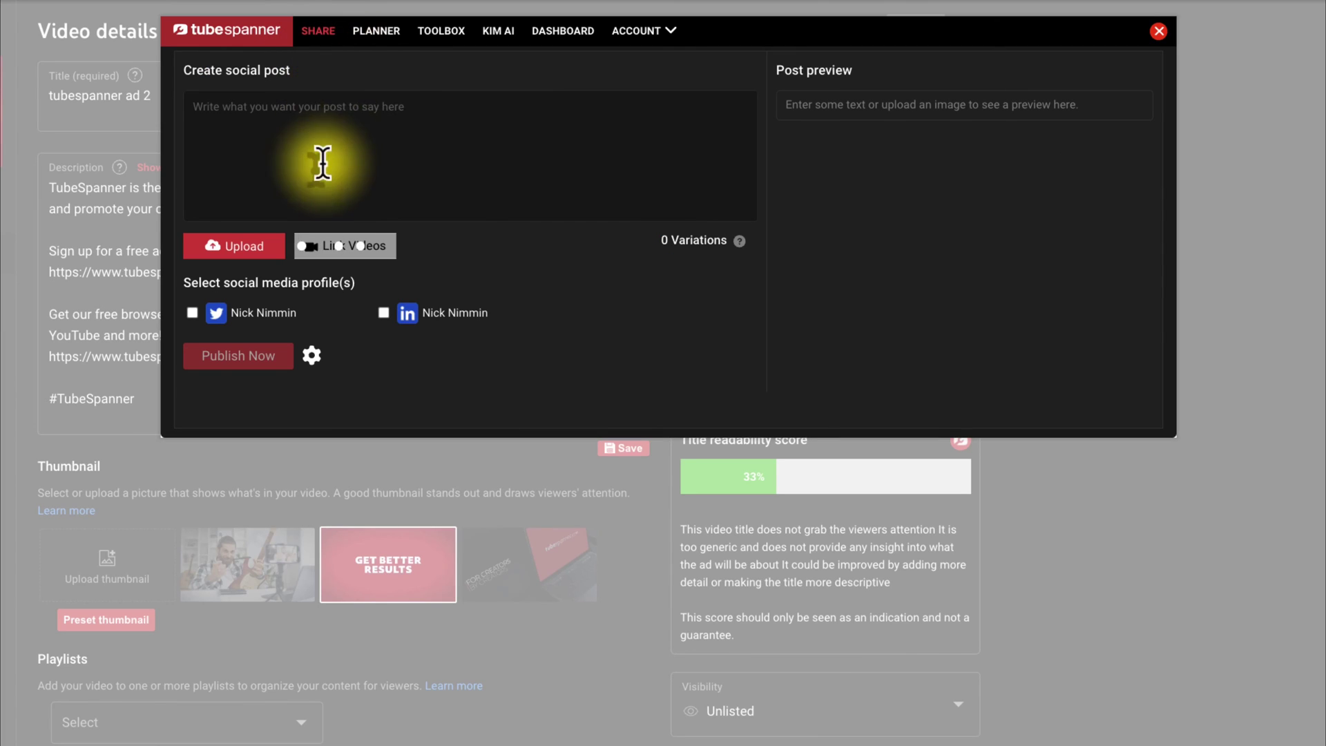
pyautogui.click(386, 42)
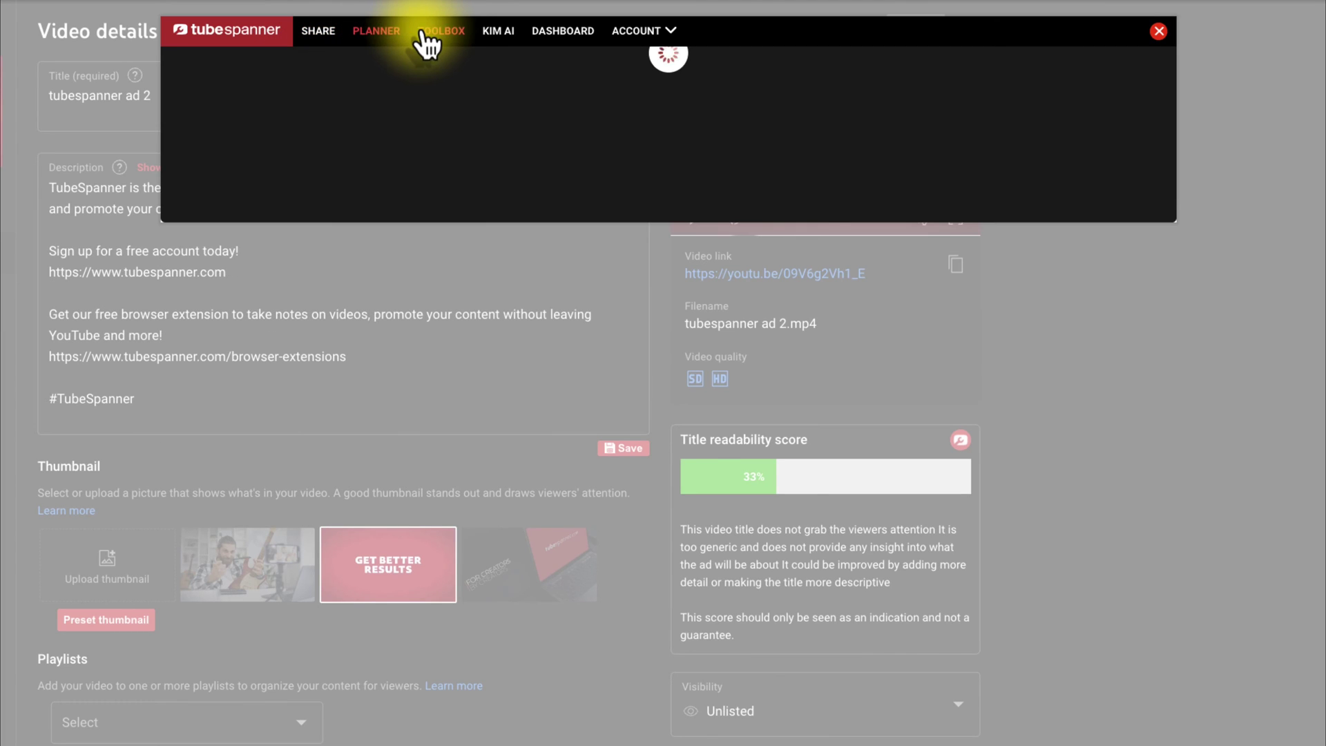
pyautogui.click(442, 39)
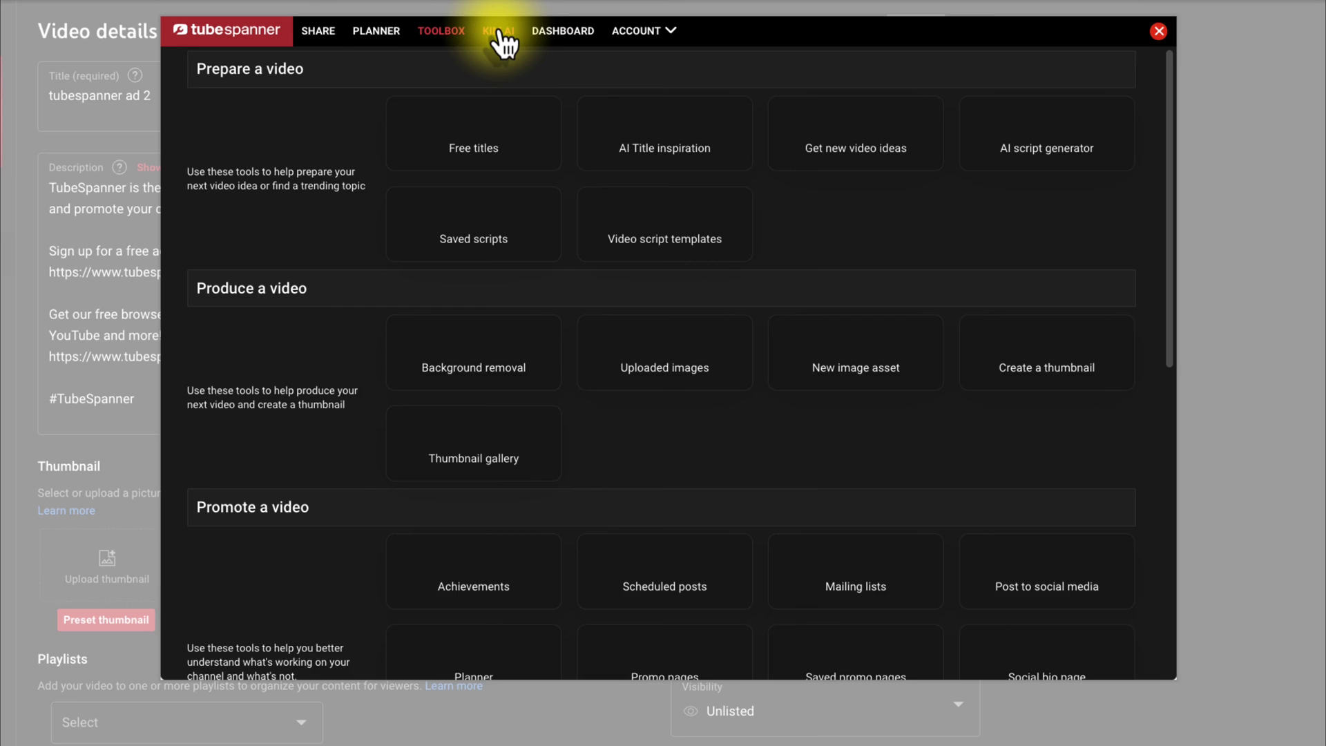
pyautogui.click(502, 40)
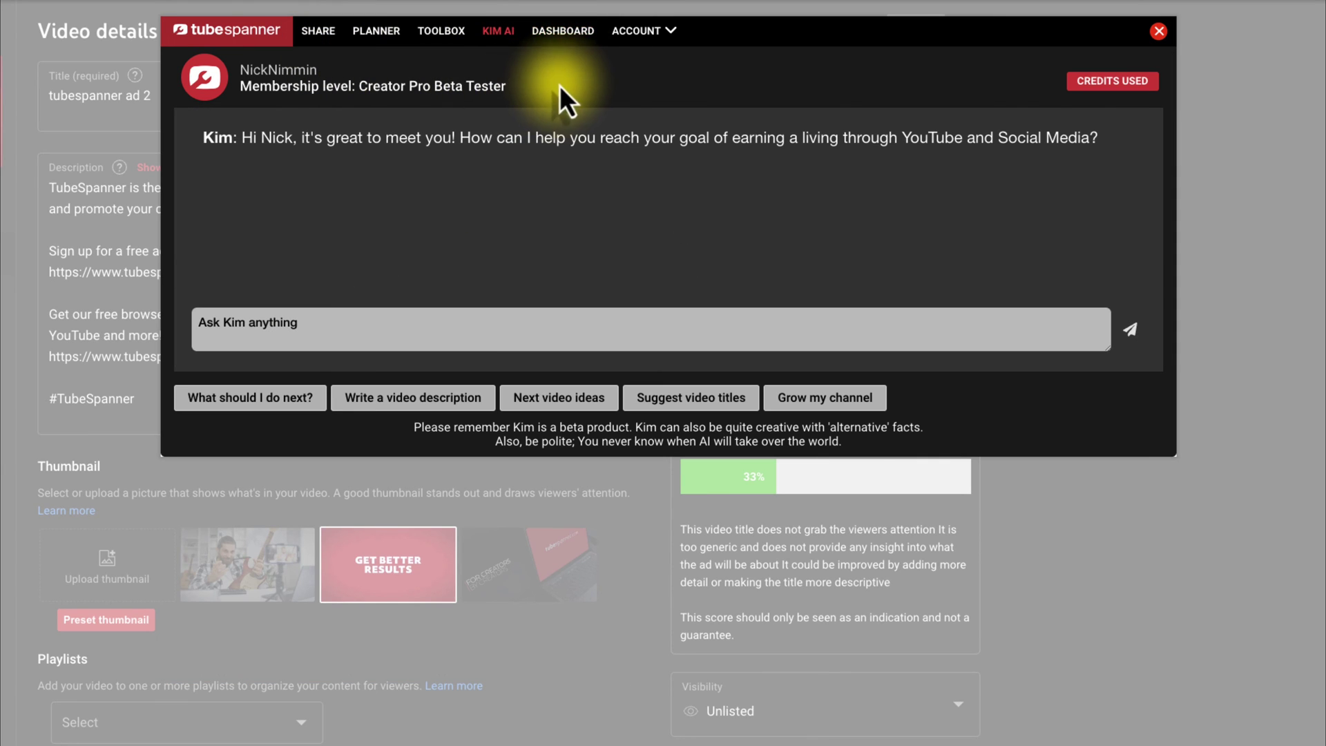
pyautogui.moveTo(689, 43)
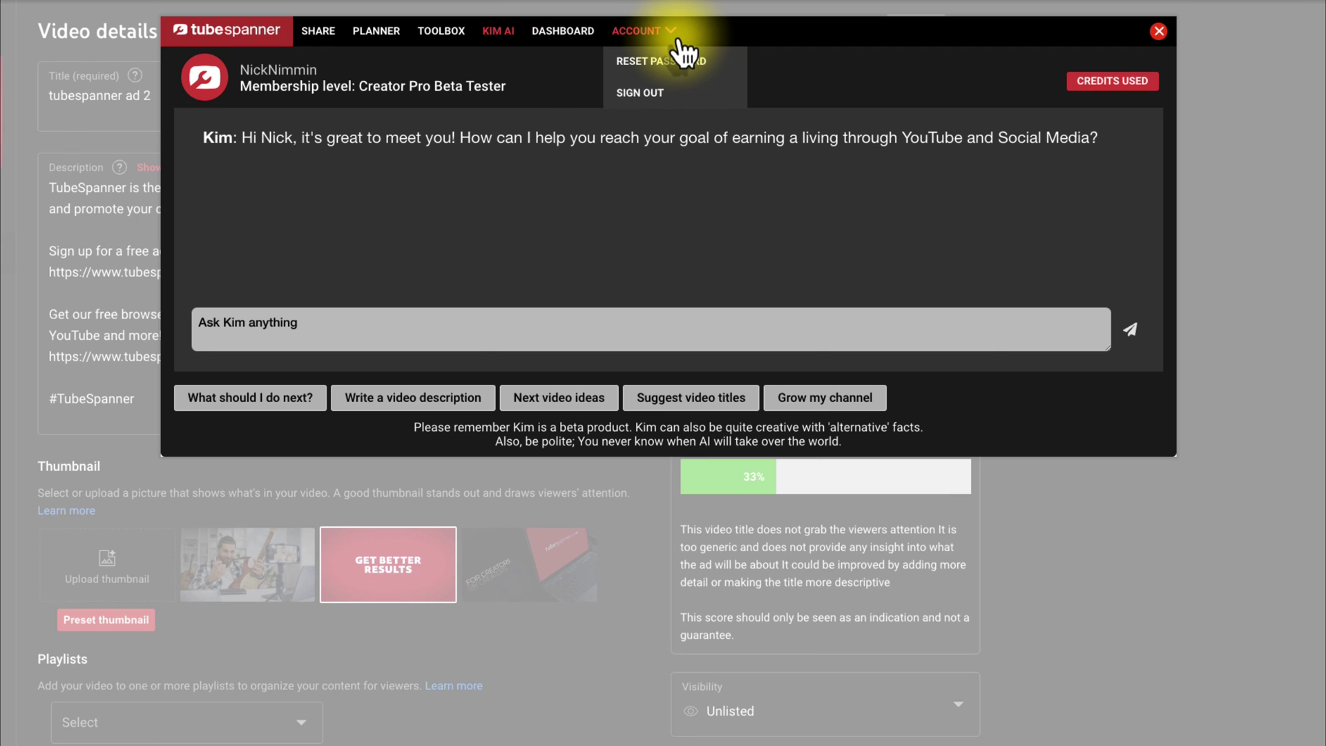
pyautogui.click(1158, 30)
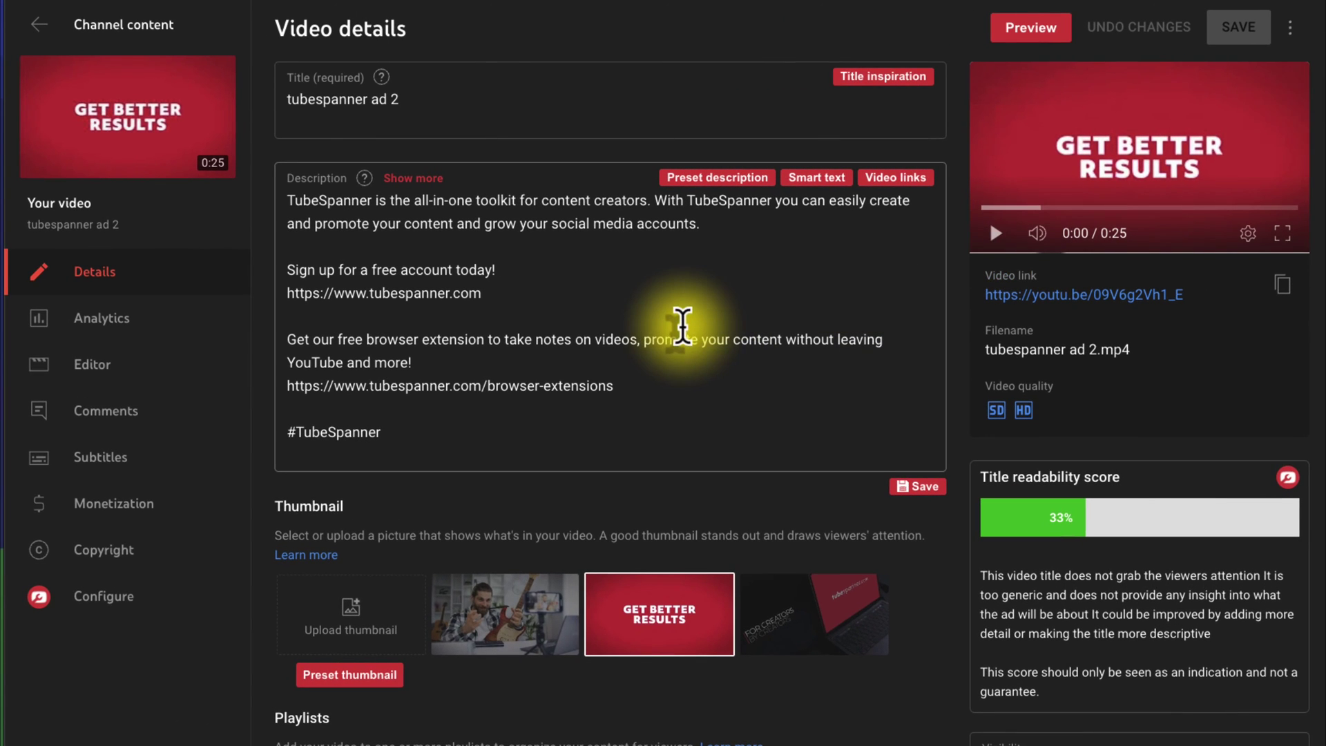
# Add blank lines after the existing description, then apply the TubeSpanner Description preset.
pyautogui.click(498, 435)
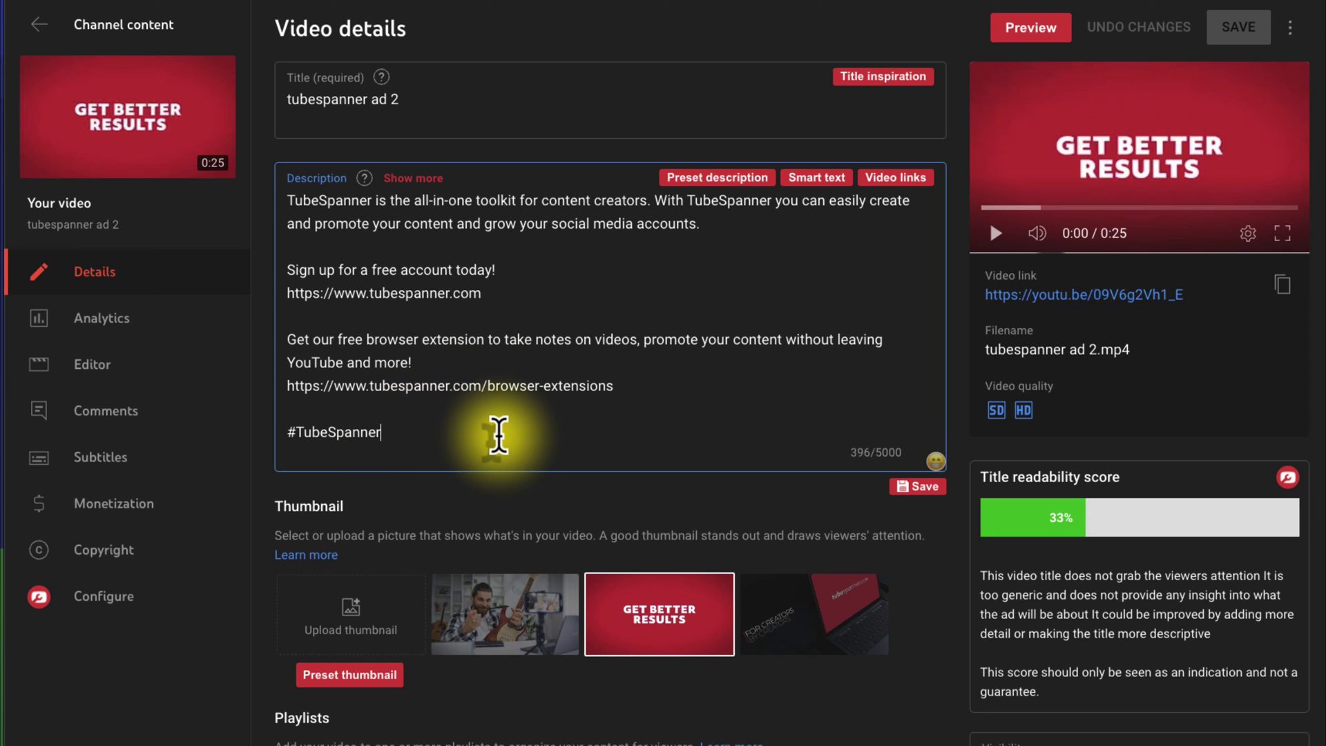
pyautogui.press('Return')
pyautogui.press('Return')
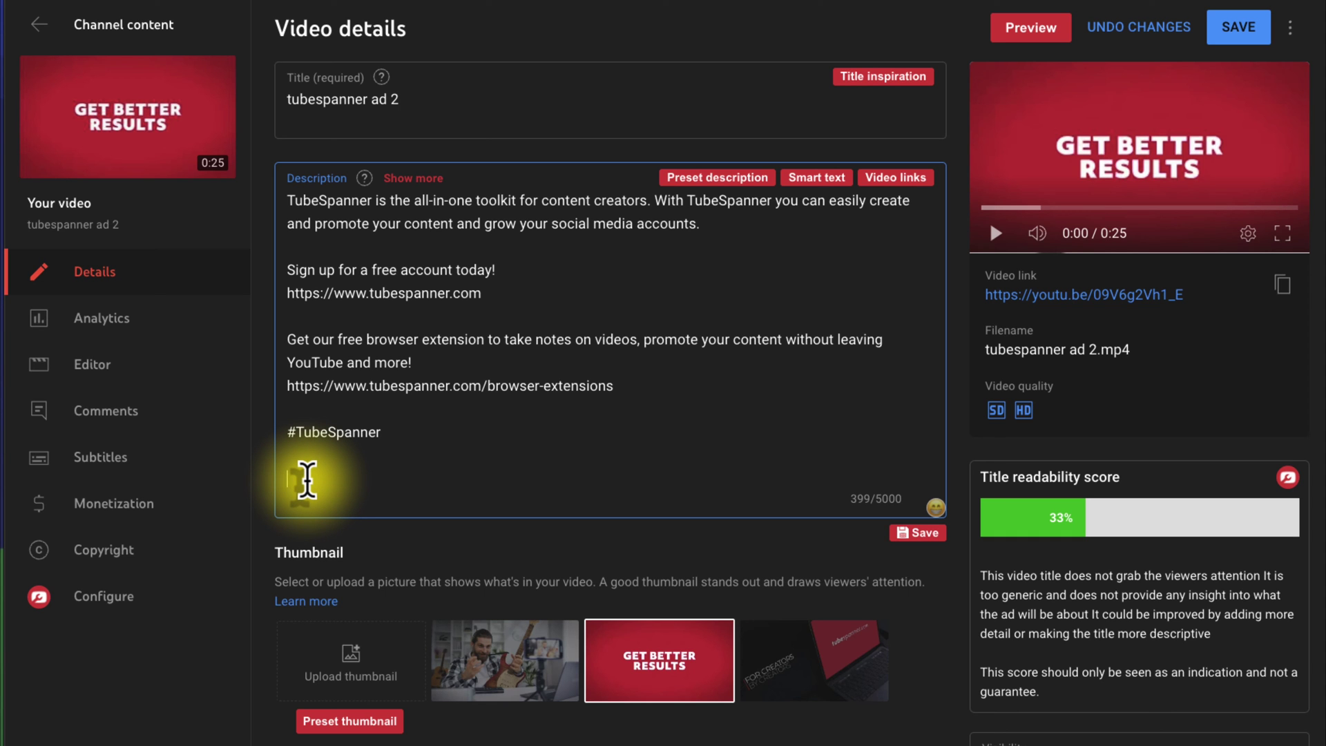
pyautogui.click(713, 179)
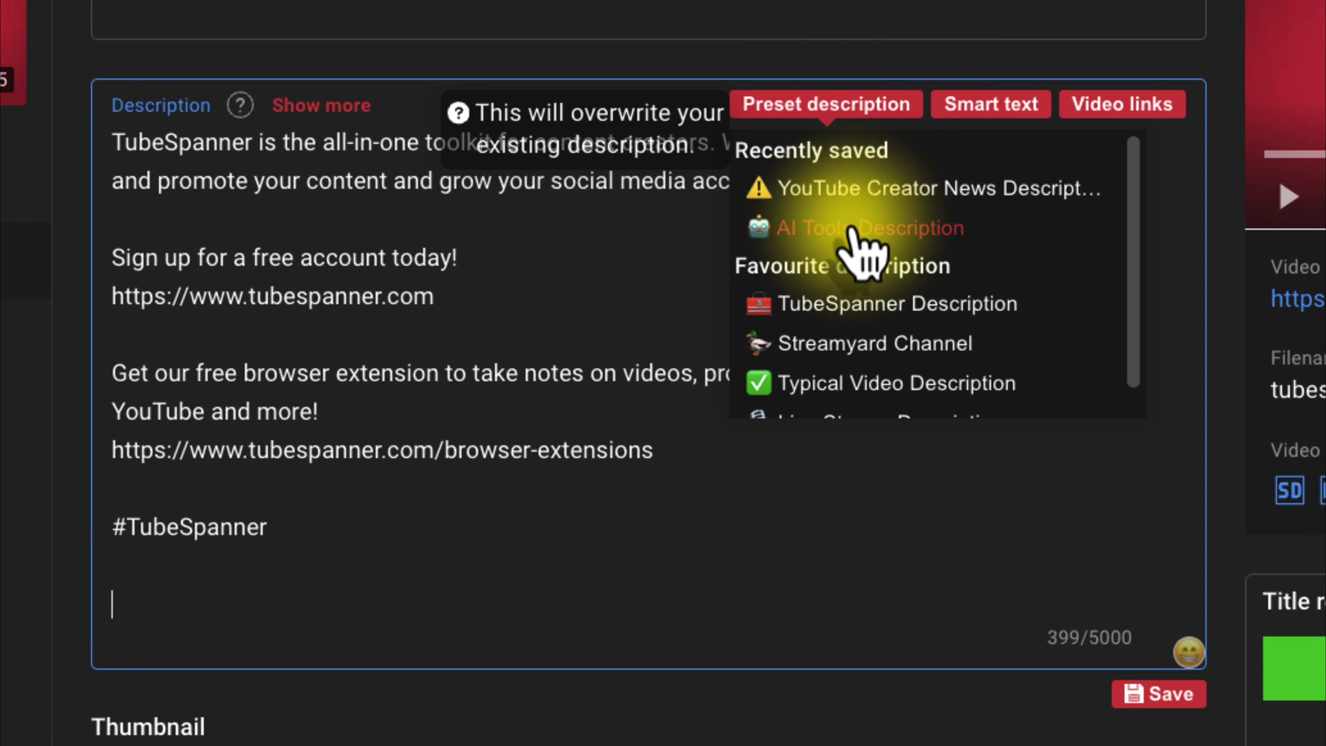
pyautogui.scroll(-1, 891, 277)
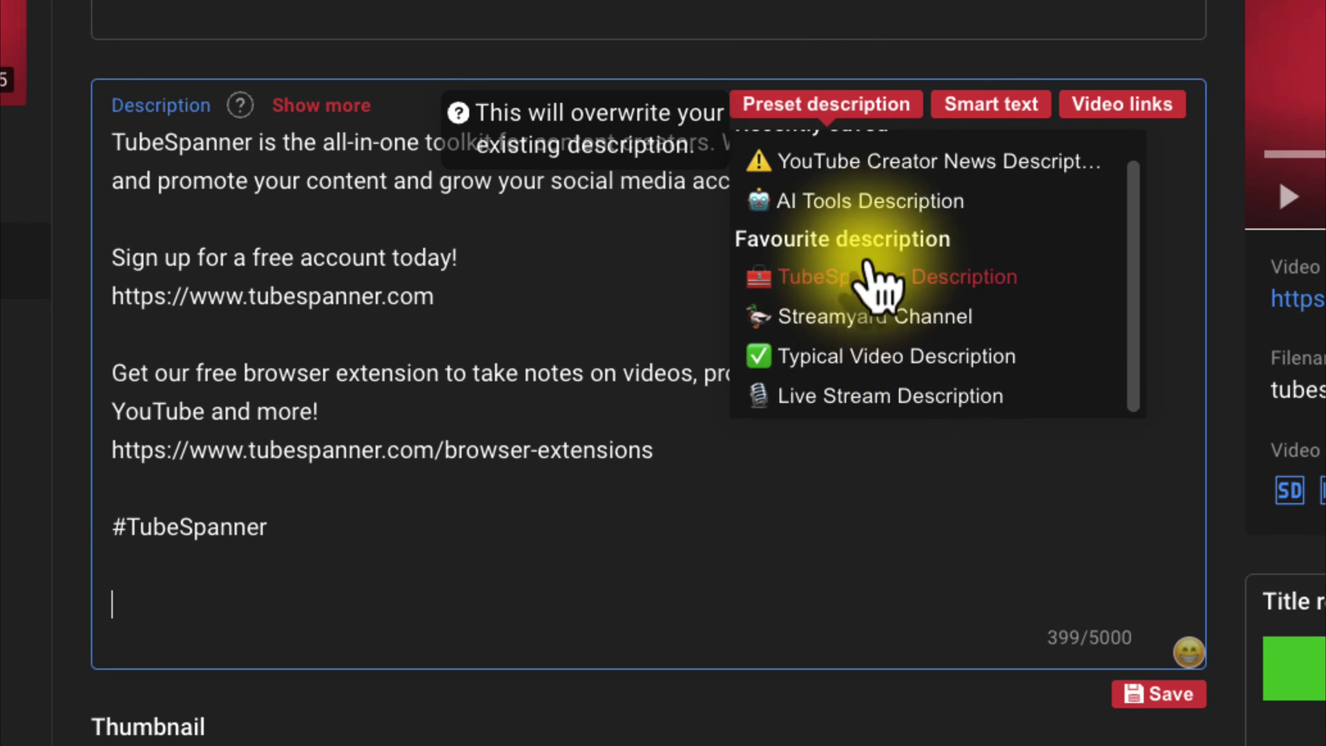
pyautogui.moveTo(808, 111)
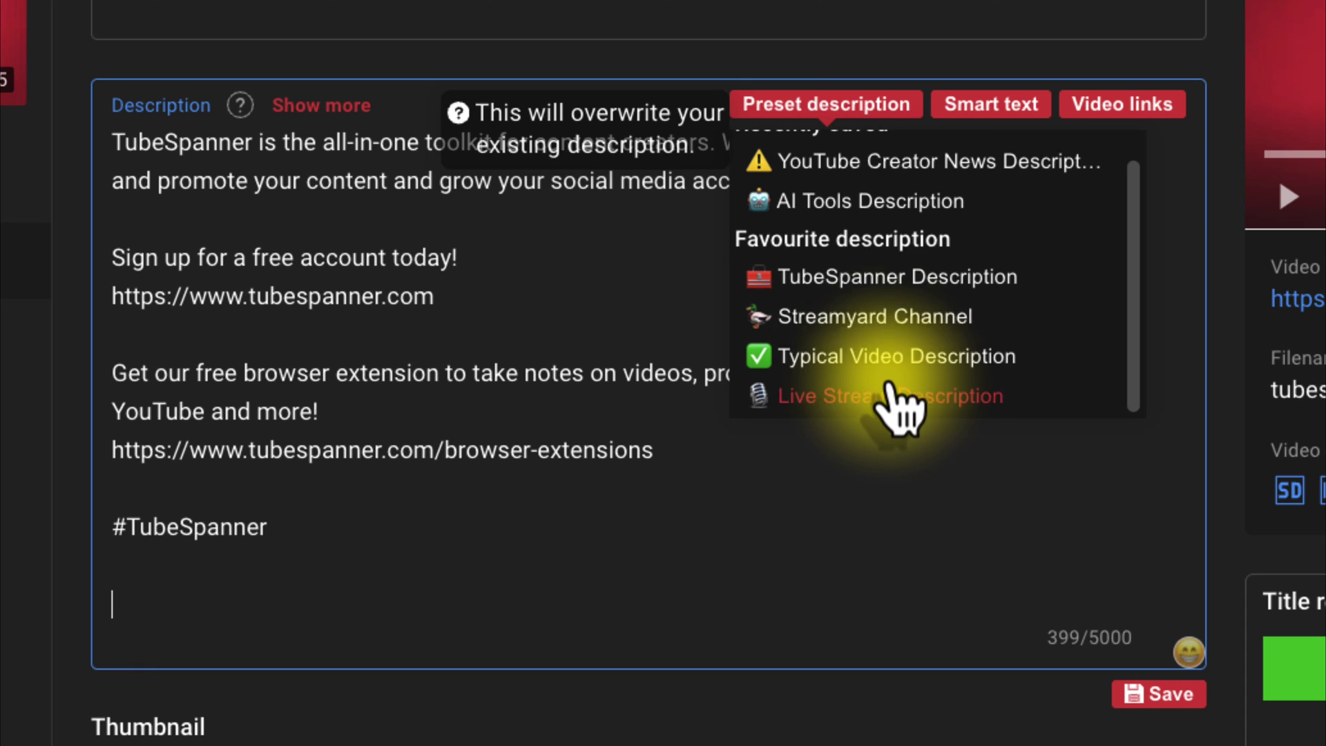
pyautogui.click(845, 282)
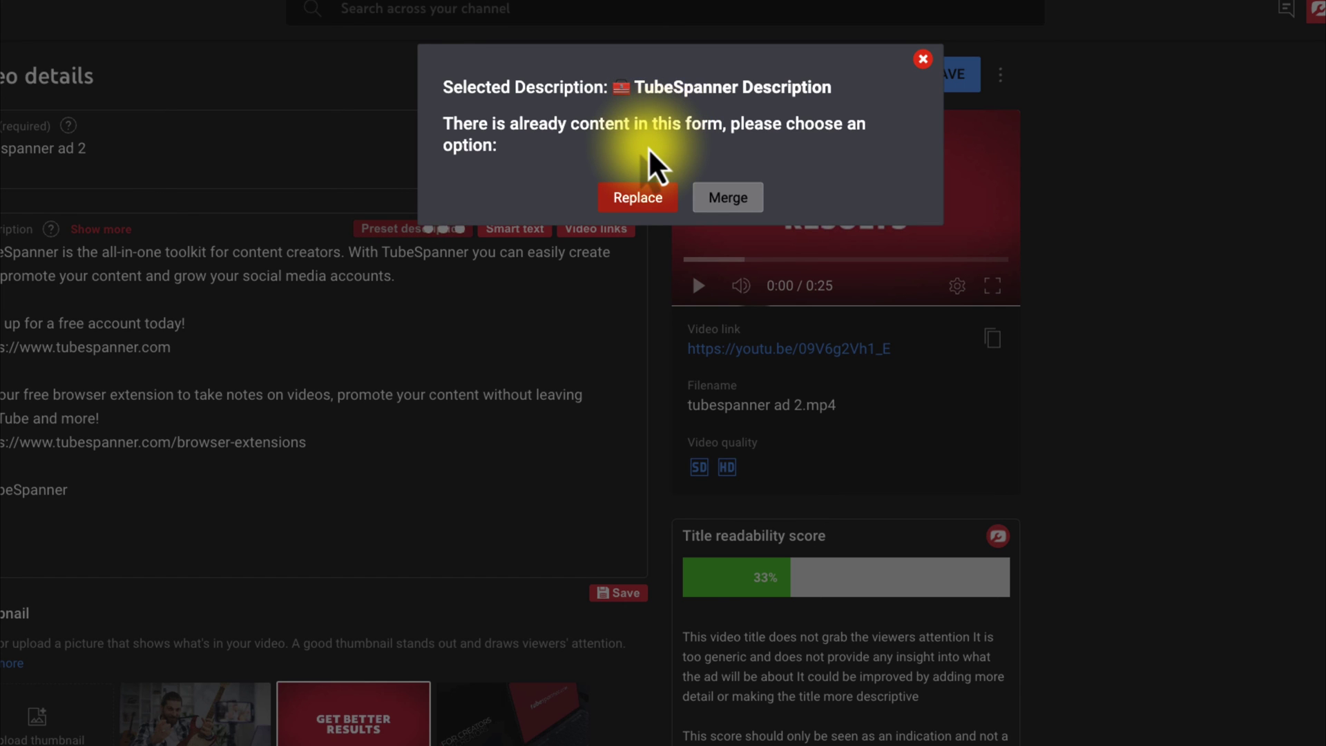
# Replace the description with the preset, add 'Put your description here' at the top, and save.
pyautogui.click(630, 211)
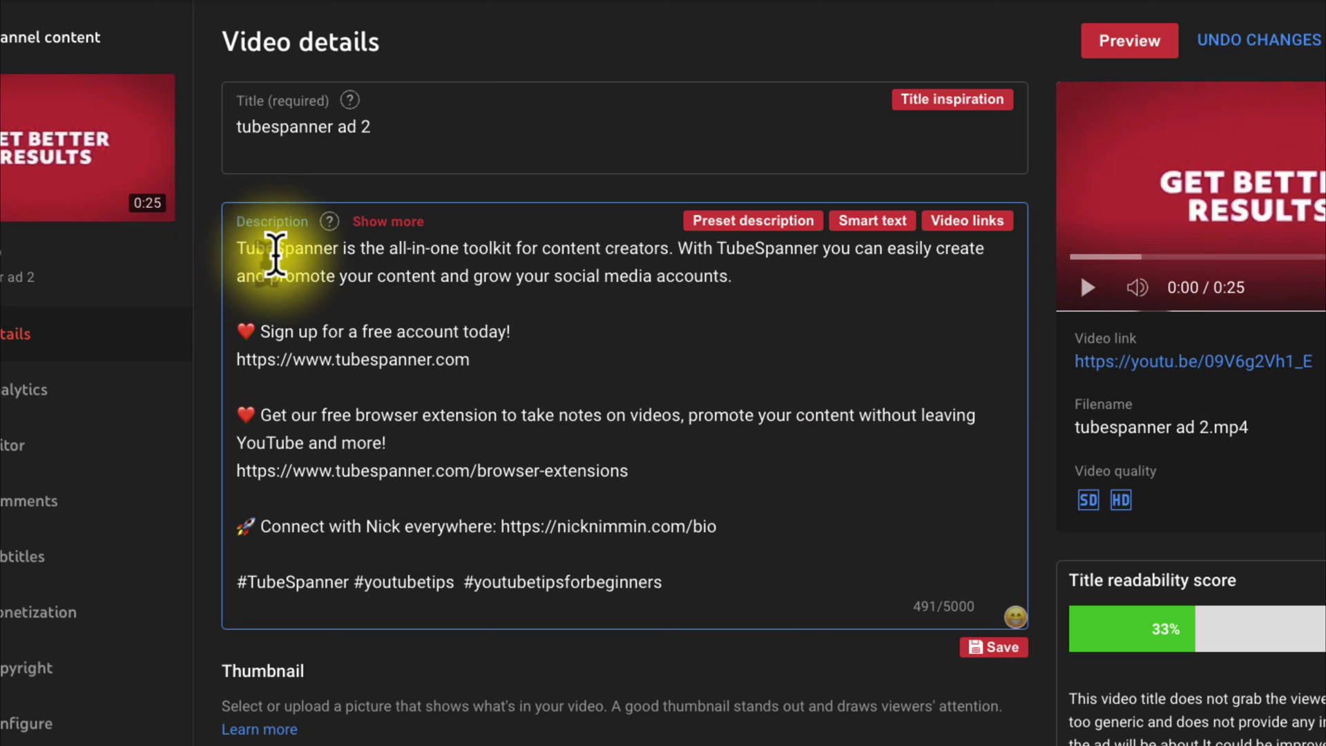
pyautogui.press('Return')
pyautogui.press('Return')
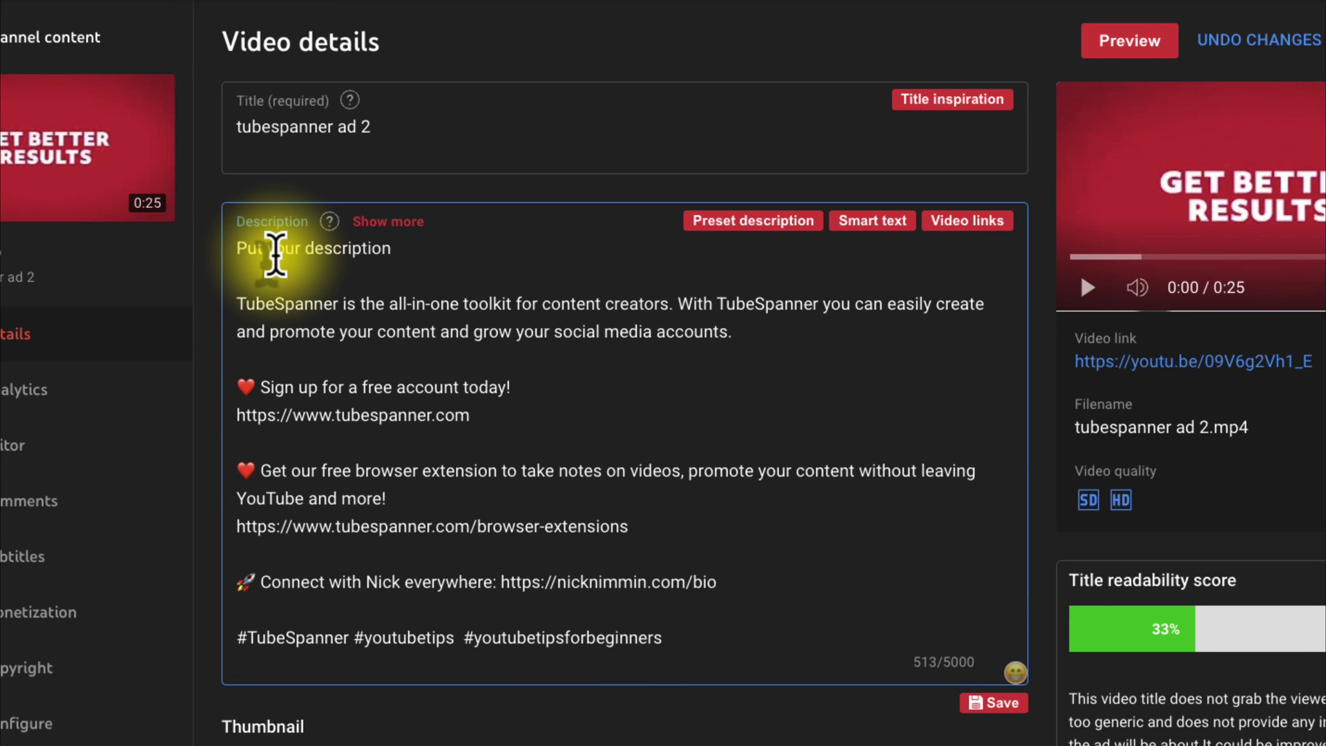
pyautogui.write('Put your description here')
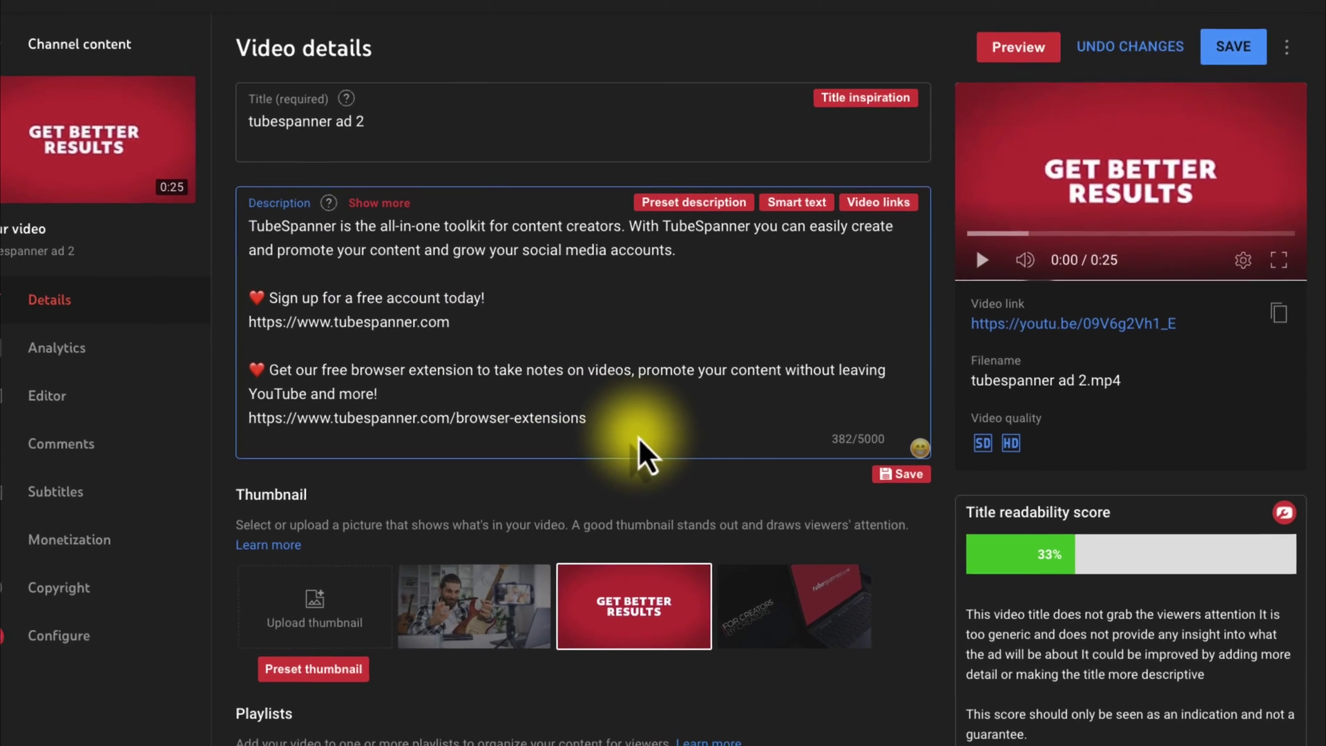
pyautogui.click(1224, 48)
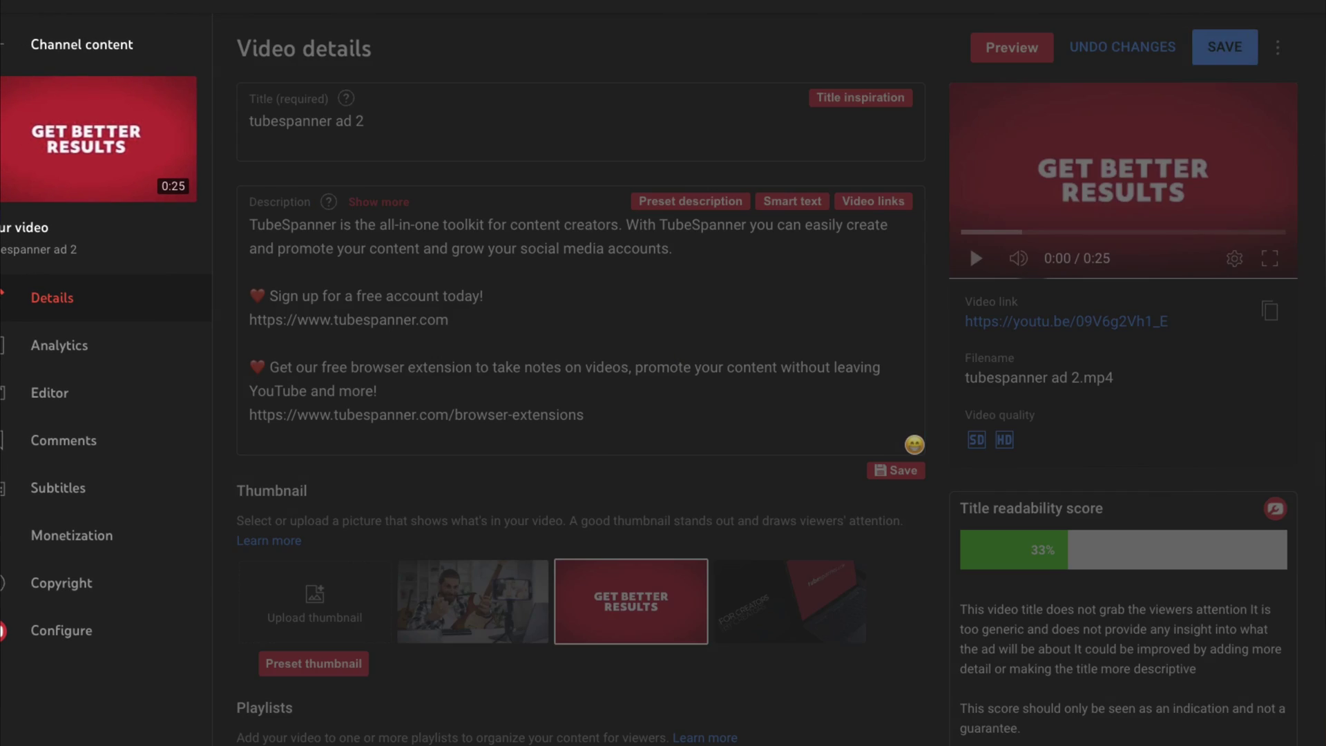